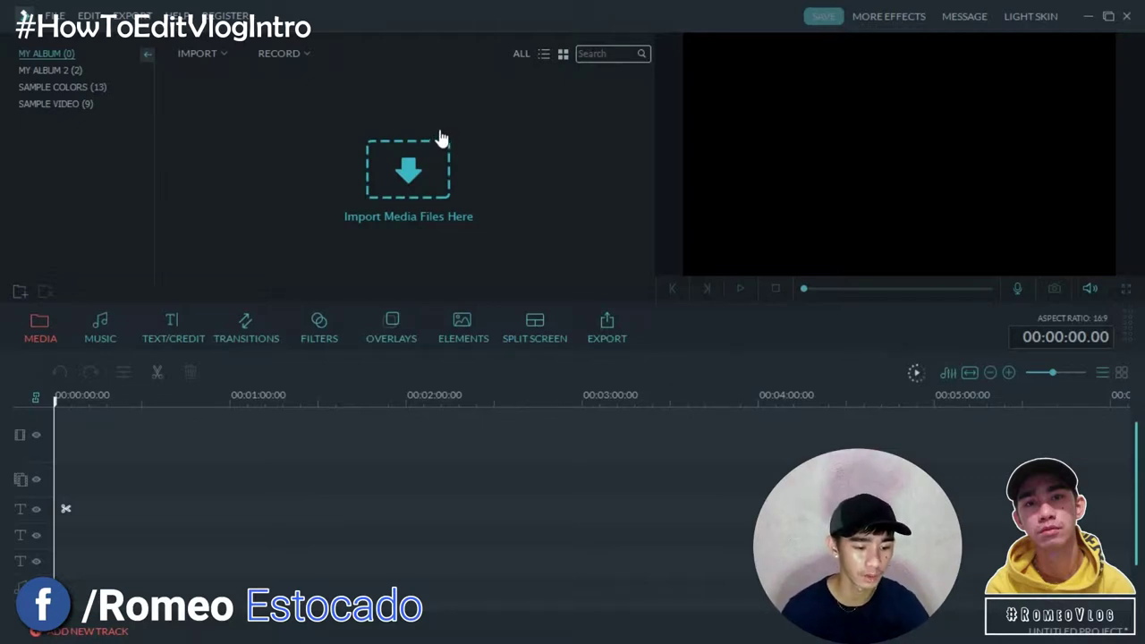
Add the Gradient1 sample color to the beginning of the video track
left_click(61, 87)
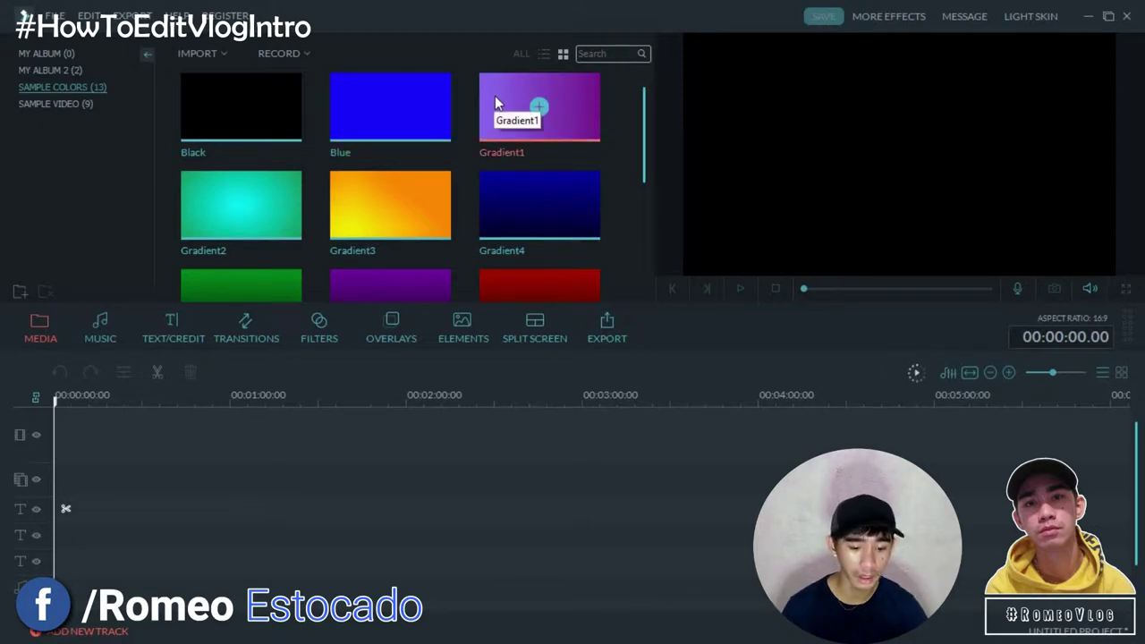
scroll(514, 148, "down", 3)
scroll(515, 152, "up", 3)
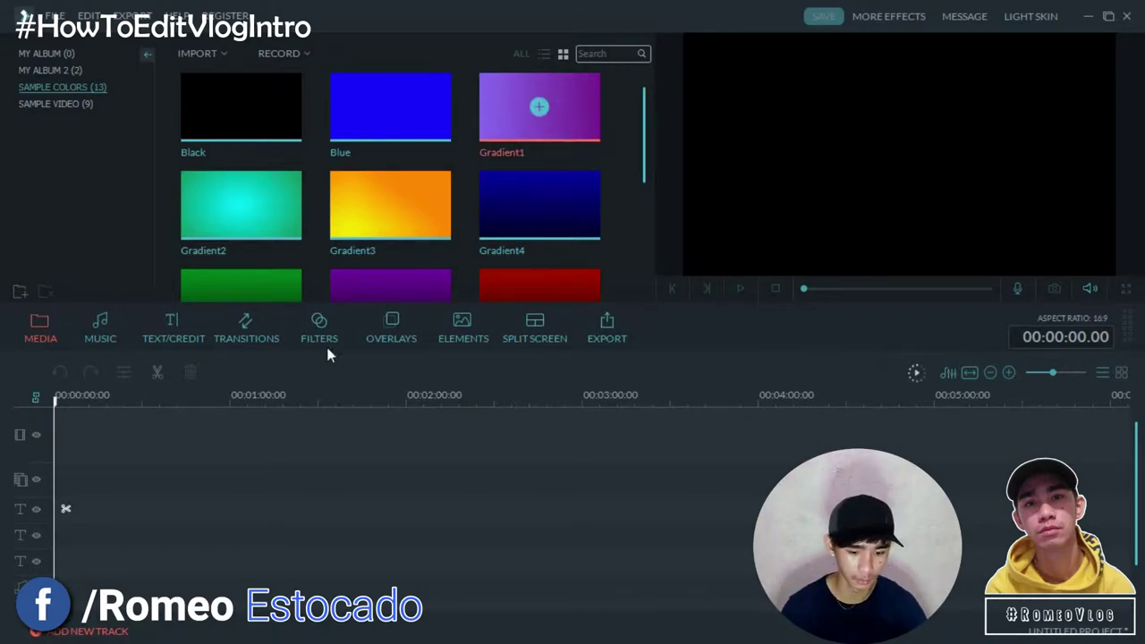
left_click_drag(62, 425, 60, 435)
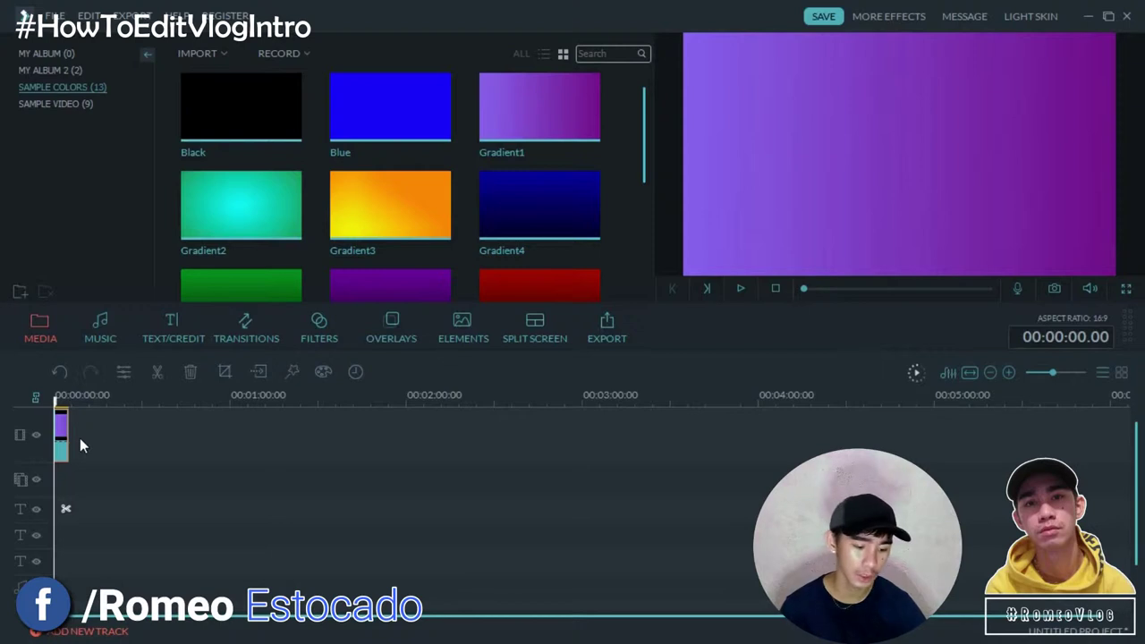
Set the Gradient1 clip's duration to 8 seconds
left_click(356, 372)
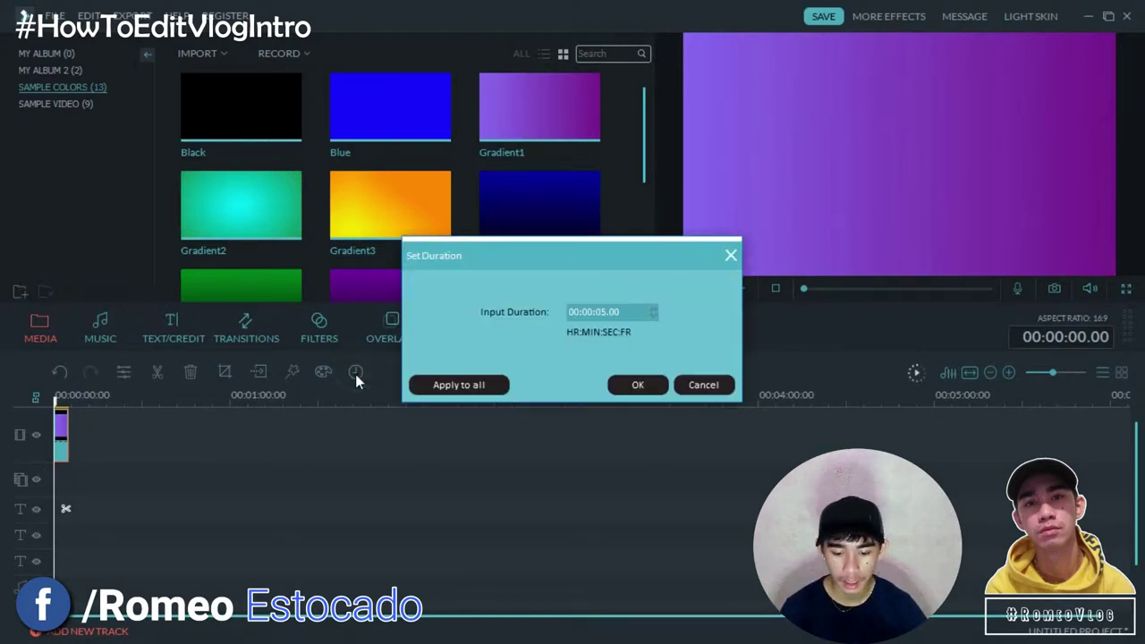
left_click(652, 307)
left_click(652, 308)
left_click(652, 308)
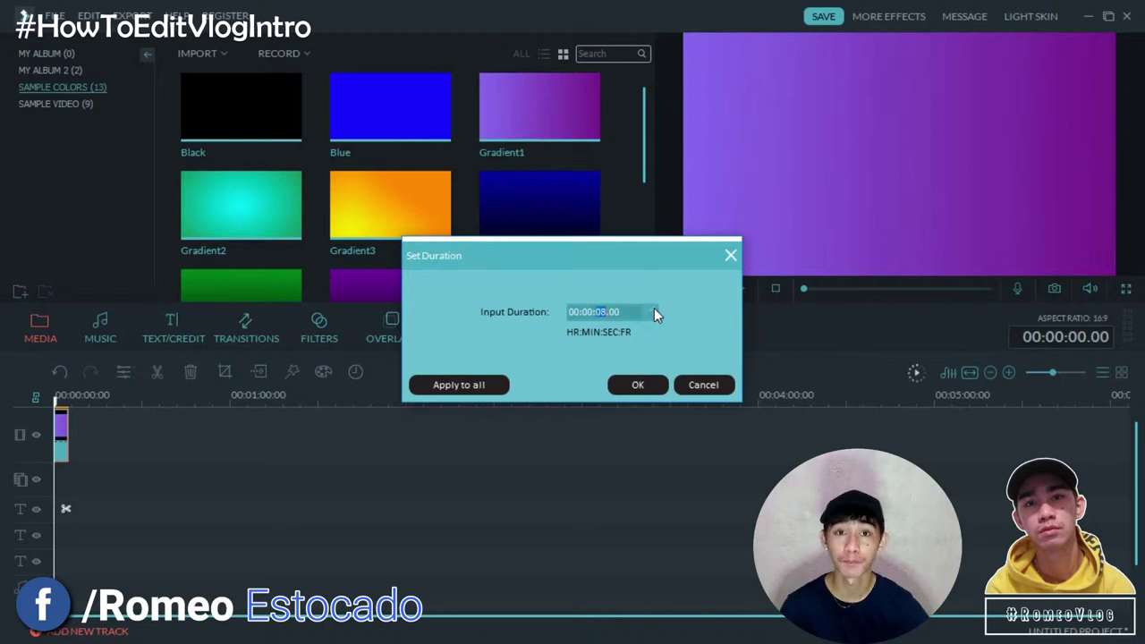
left_click(637, 386)
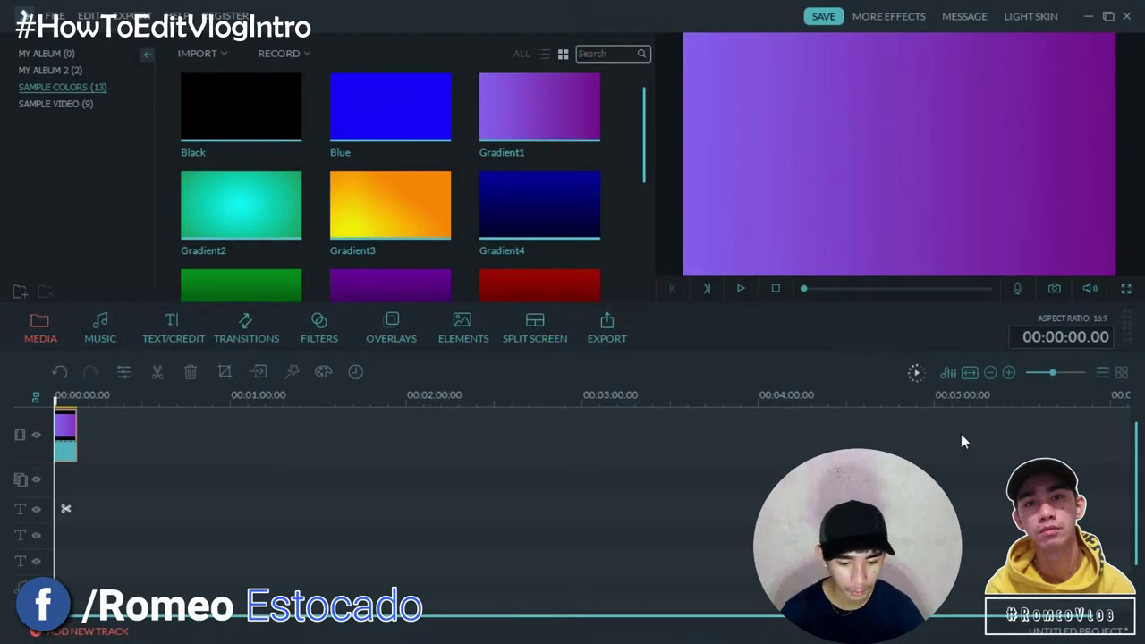
left_click(356, 372)
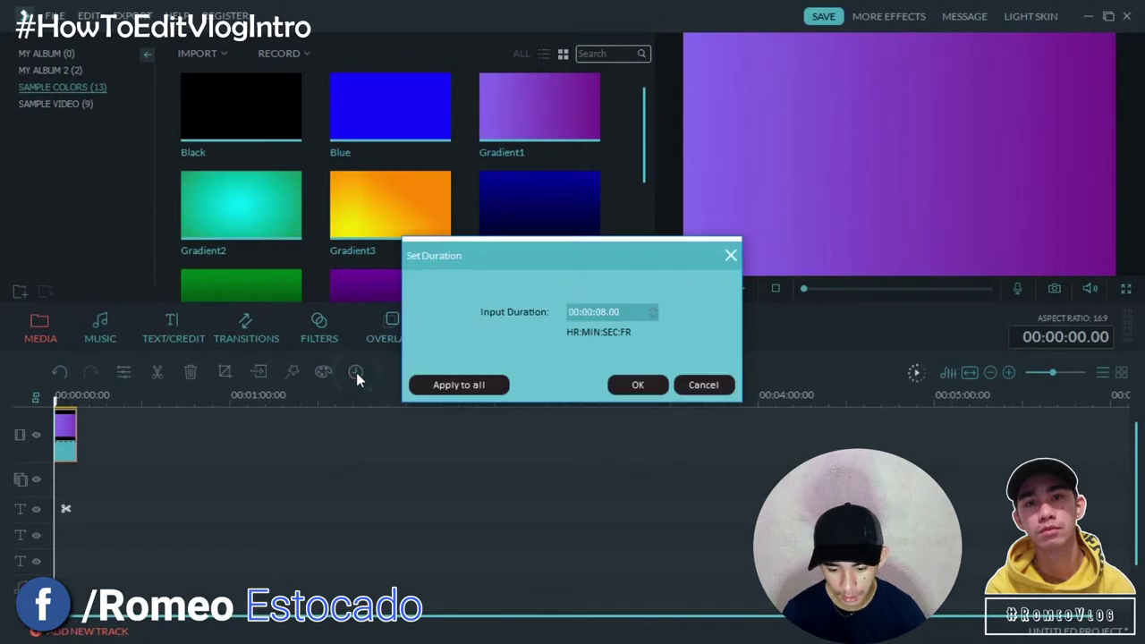
double_click(633, 311)
left_click_drag(594, 311, 606, 312)
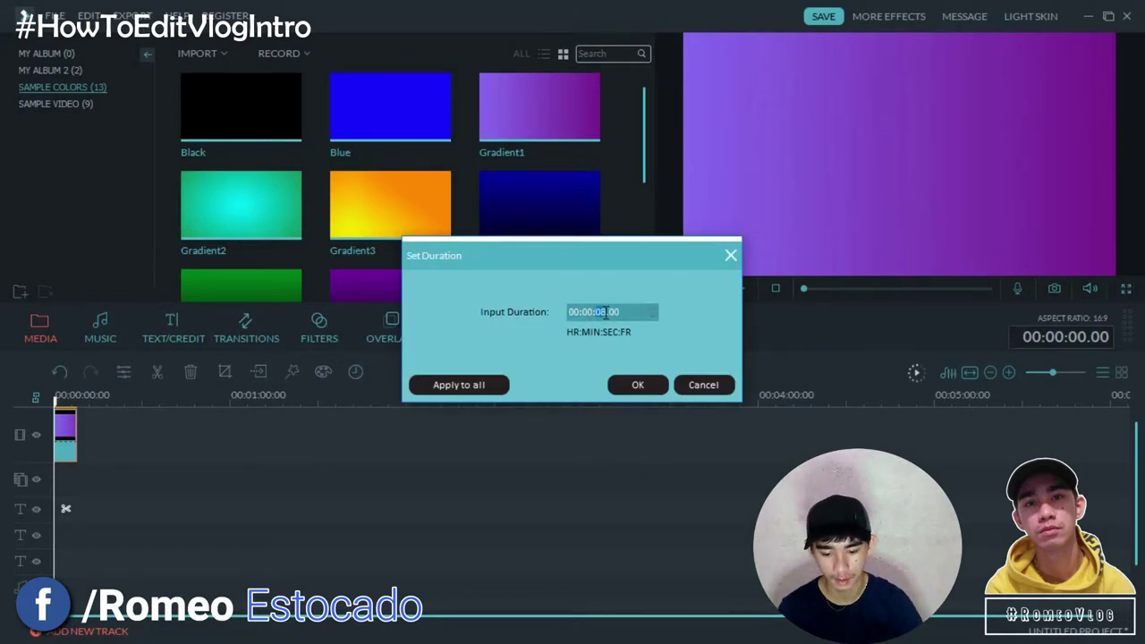
left_click(642, 384)
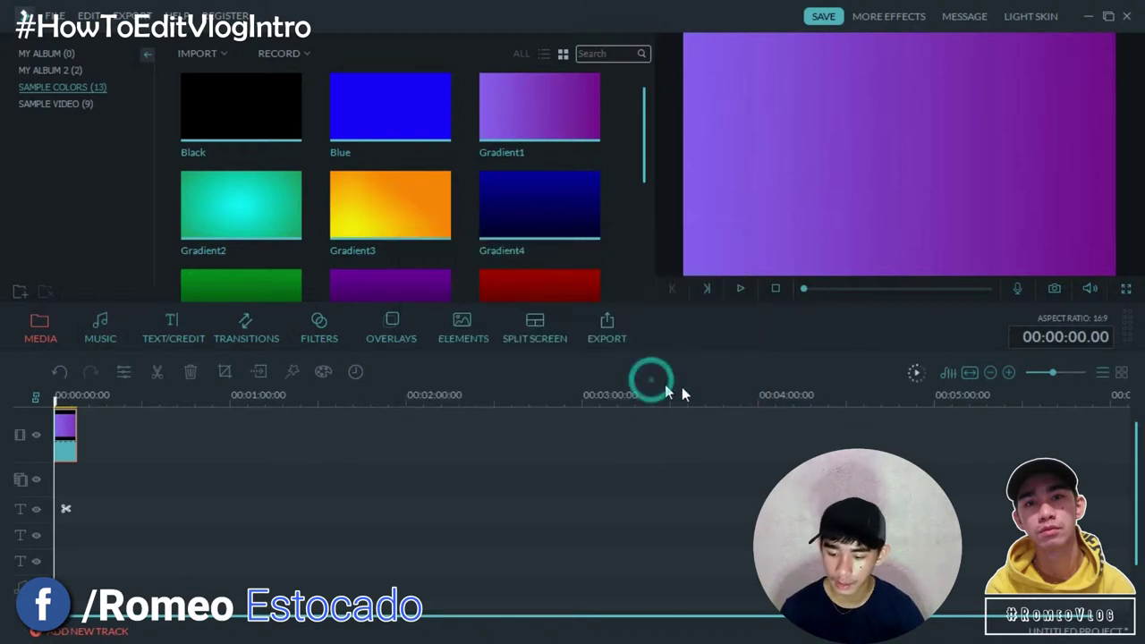
Preview the Opener 1, Opener 2 and Opener 3 title templates
left_click(1010, 373)
left_click(1010, 373)
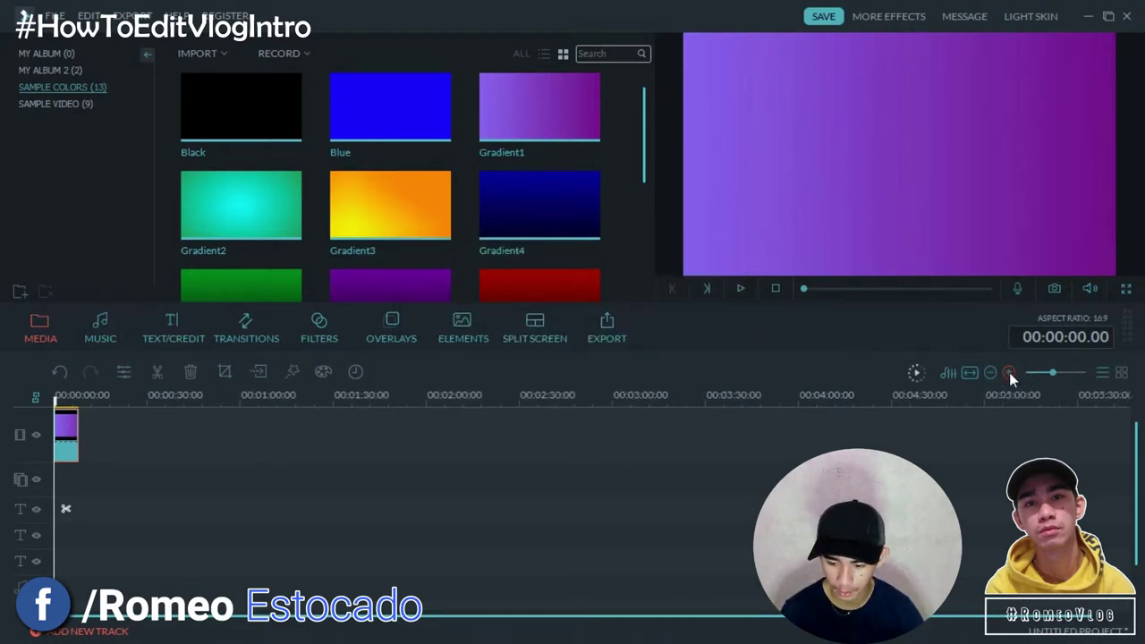
mouse_move(1054, 373)
left_mouse_down()
mouse_move(1079, 374)
mouse_move(1072, 363)
left_mouse_up()
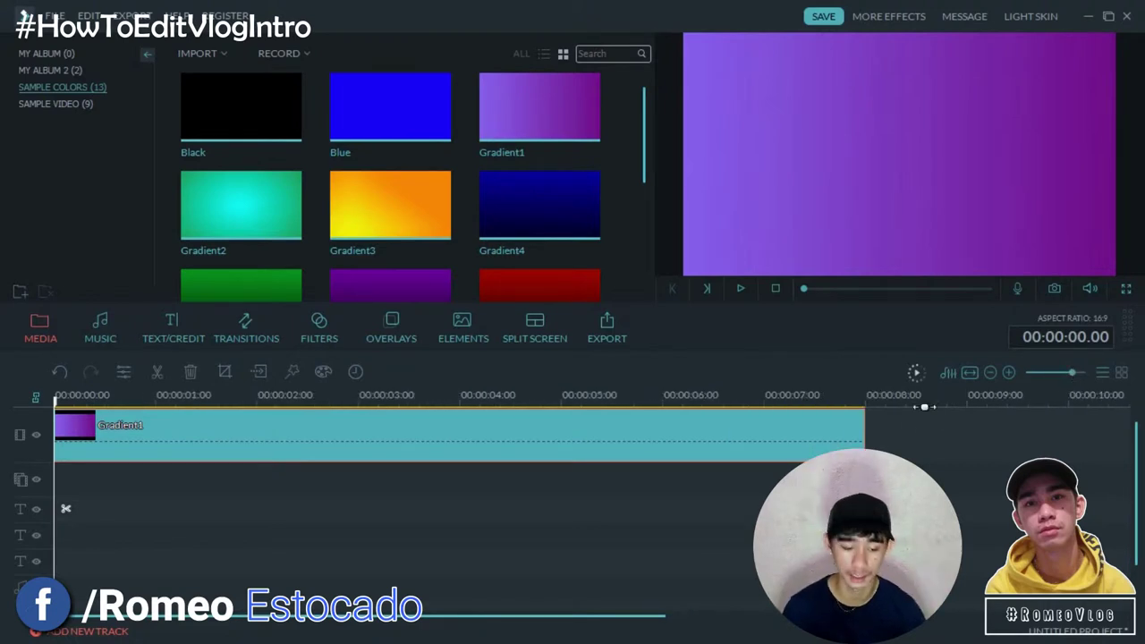
left_click(680, 506)
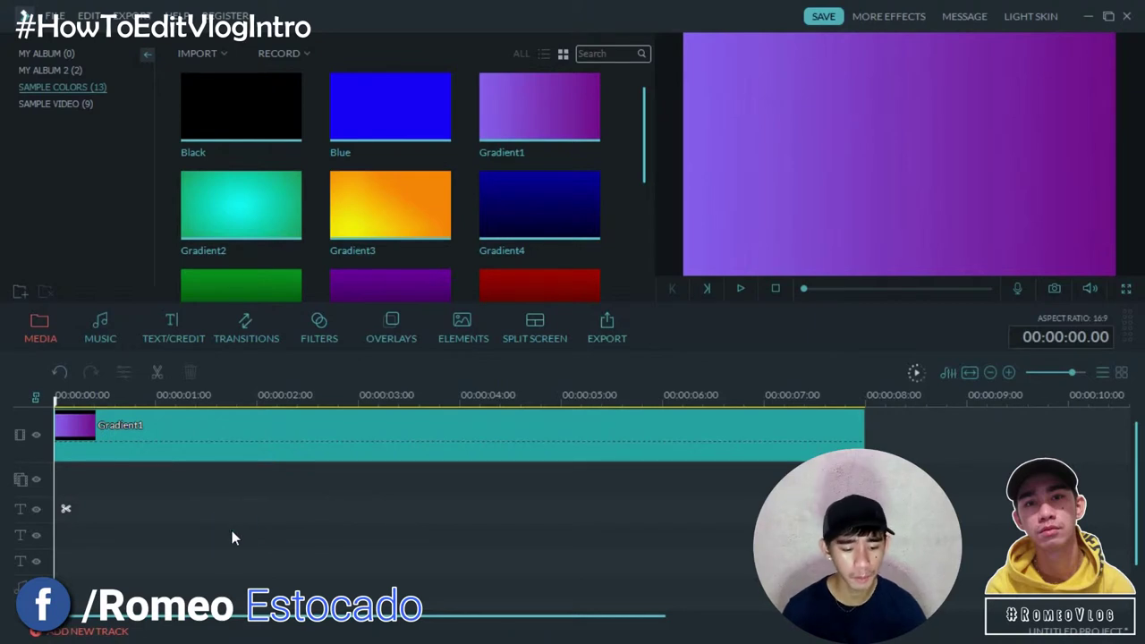
left_click(176, 327)
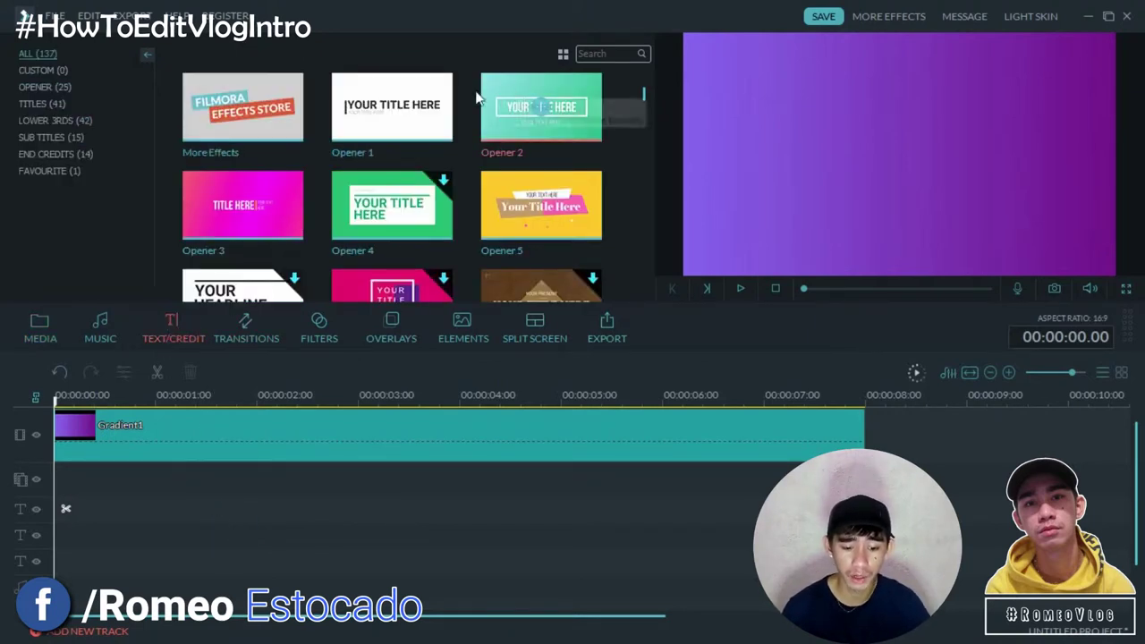
left_click(431, 113)
left_click(742, 288)
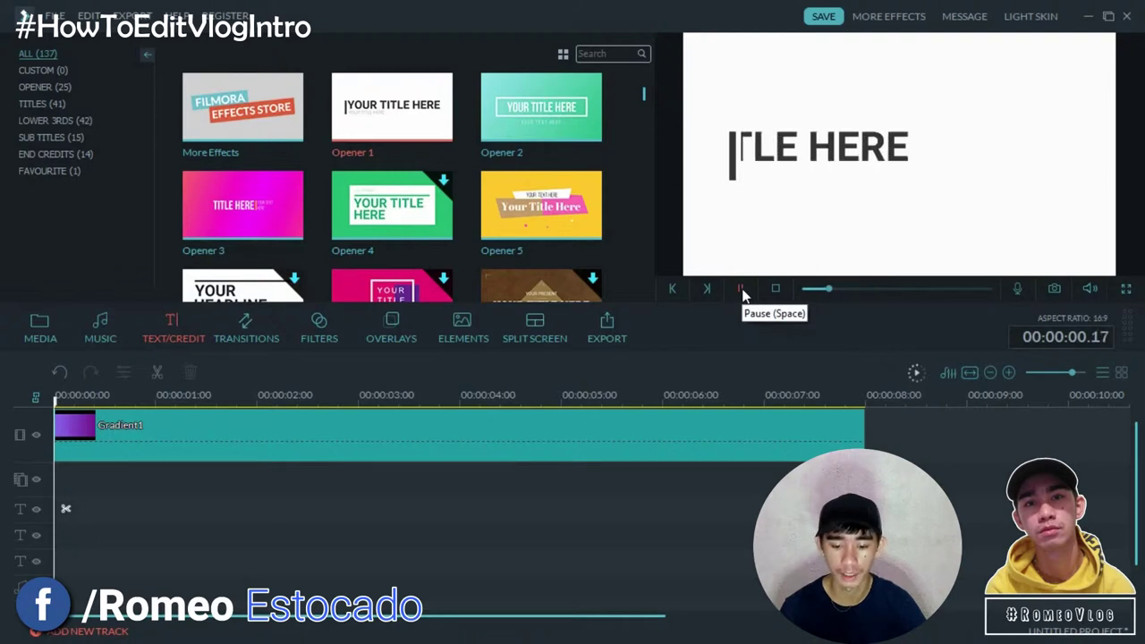
left_click(584, 132)
left_click(739, 291)
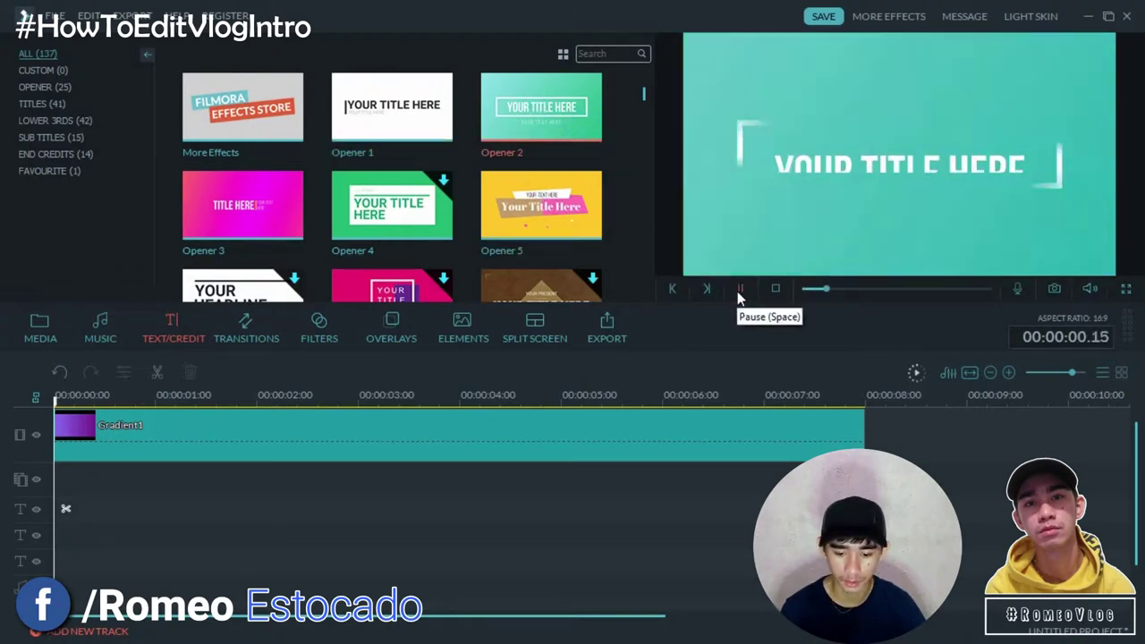
left_click(776, 288)
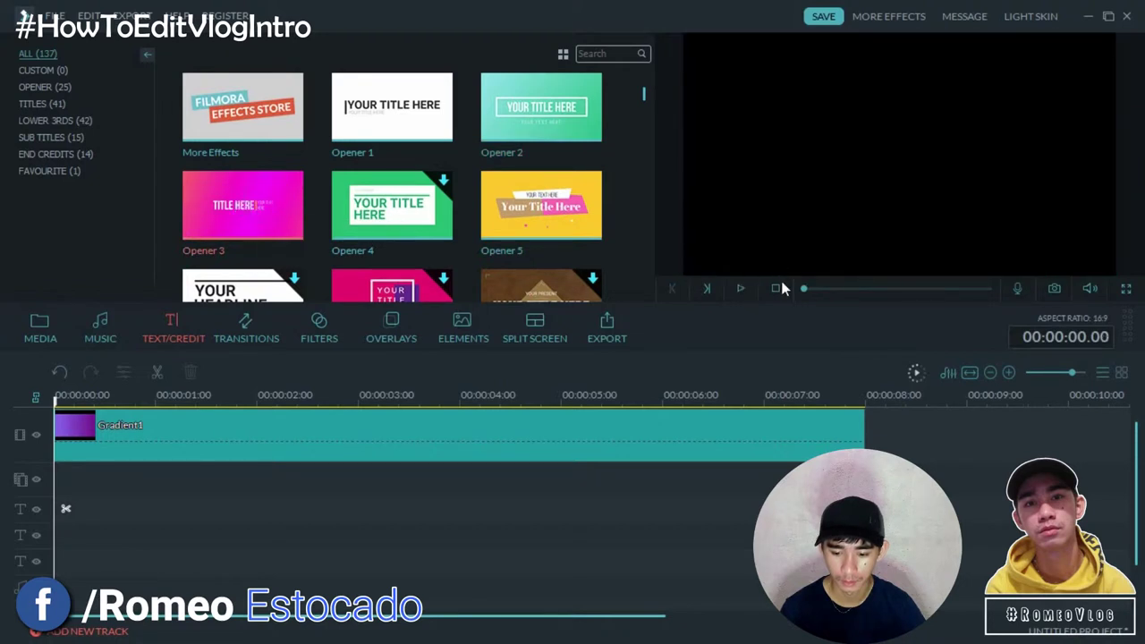
left_click(739, 288)
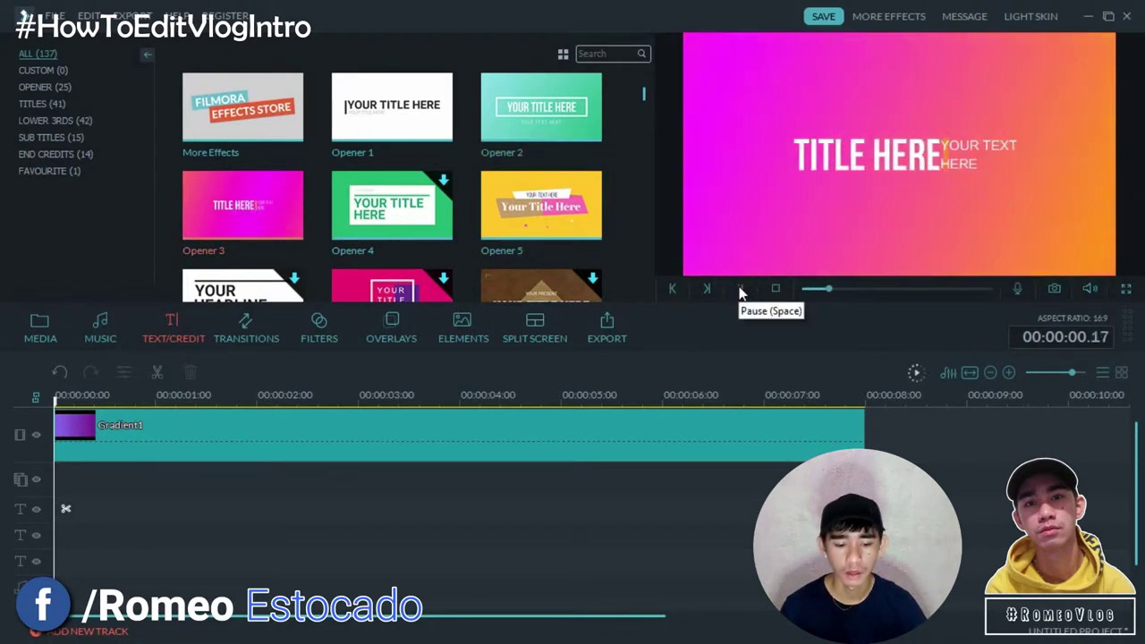
left_click(739, 290)
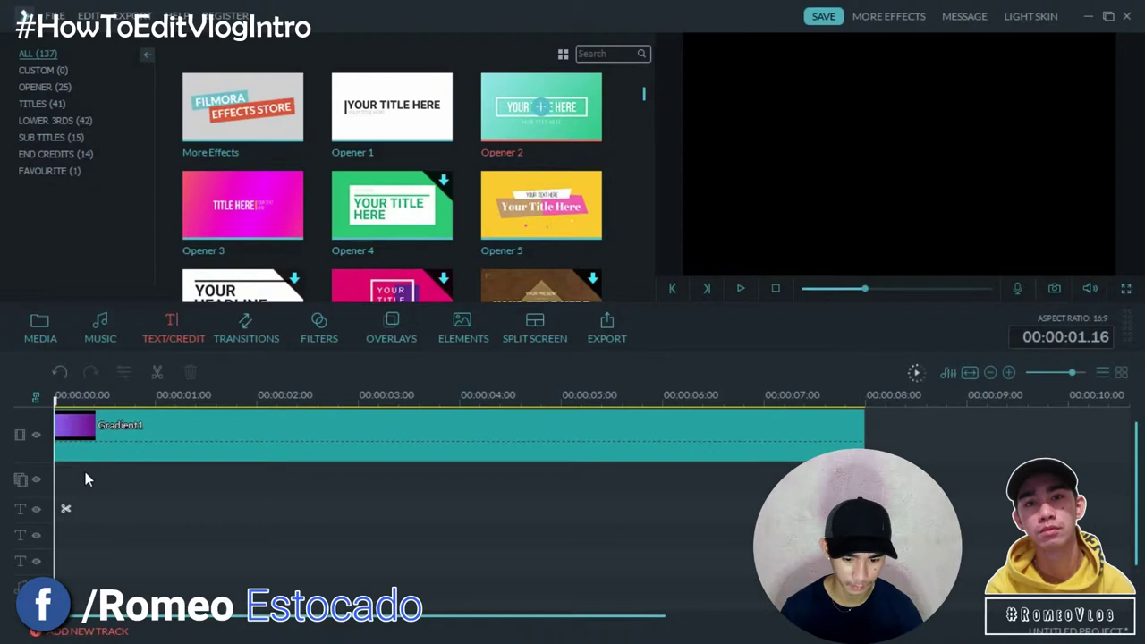
Add the Opener 2 title template to the first text track, starting at the beginning of the timeline
left_click(542, 108)
mouse_move(536, 131)
left_mouse_down()
mouse_move(95, 474)
mouse_move(64, 483)
mouse_move(535, 113)
left_mouse_up()
mouse_move(541, 108)
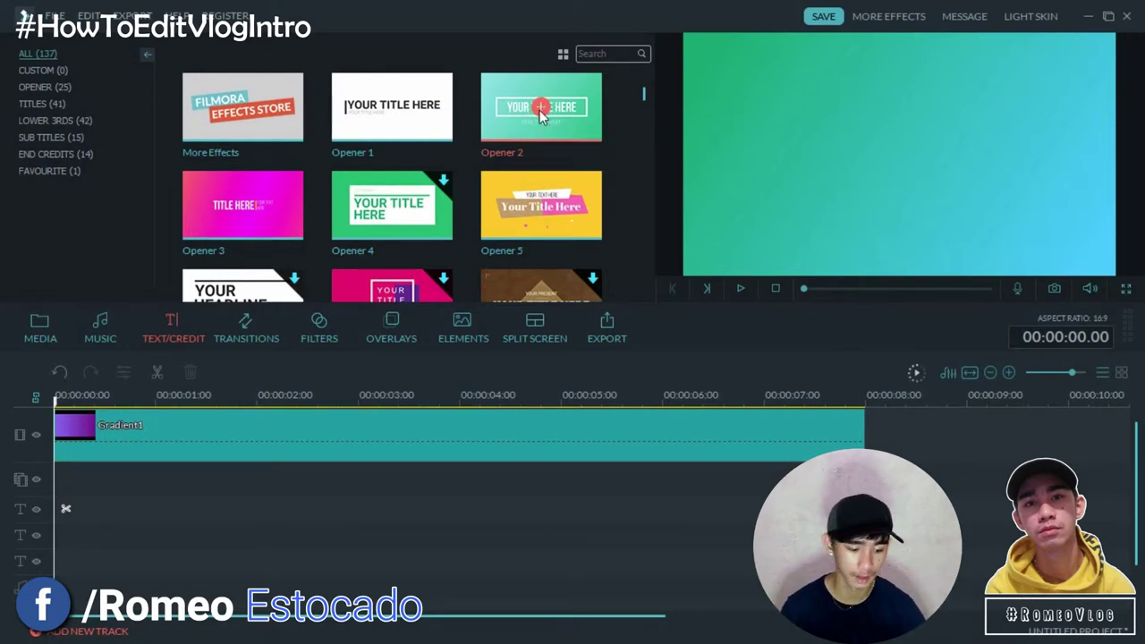
left_click_drag(539, 111, 307, 503)
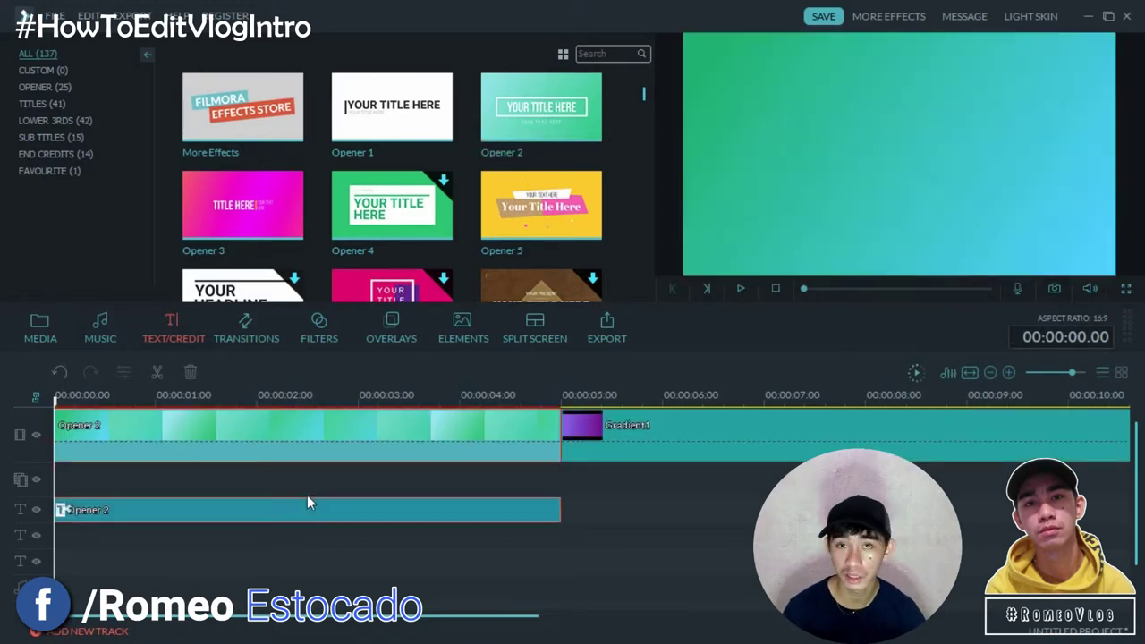
Delete the green Opener 2 background clip from the video track, leaving its title clip in place
left_click(307, 485)
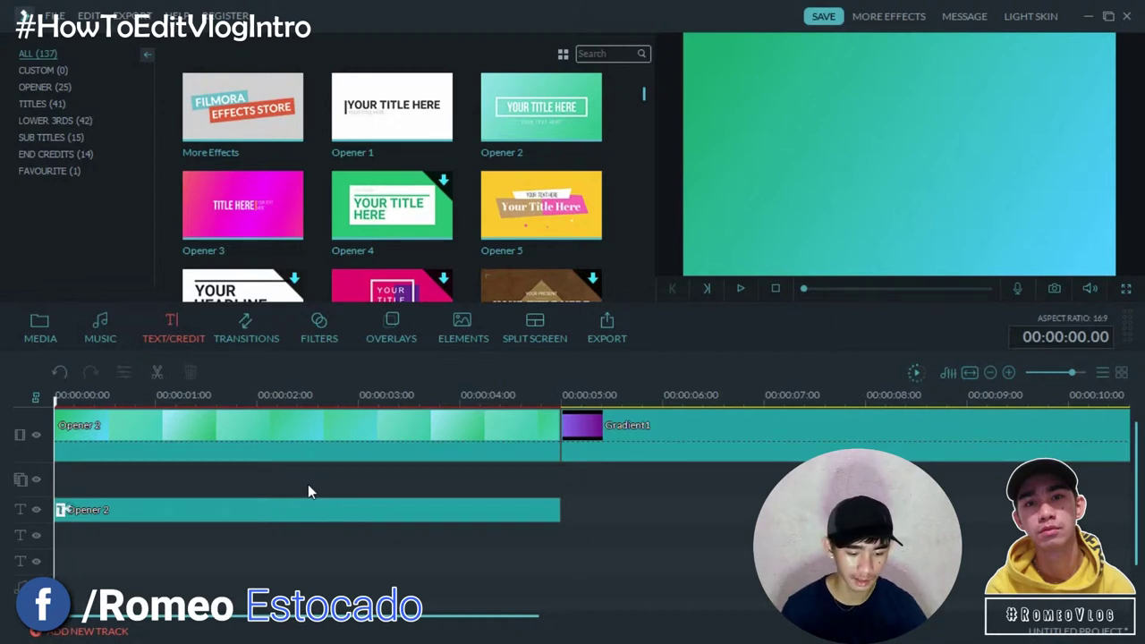
left_click(301, 435)
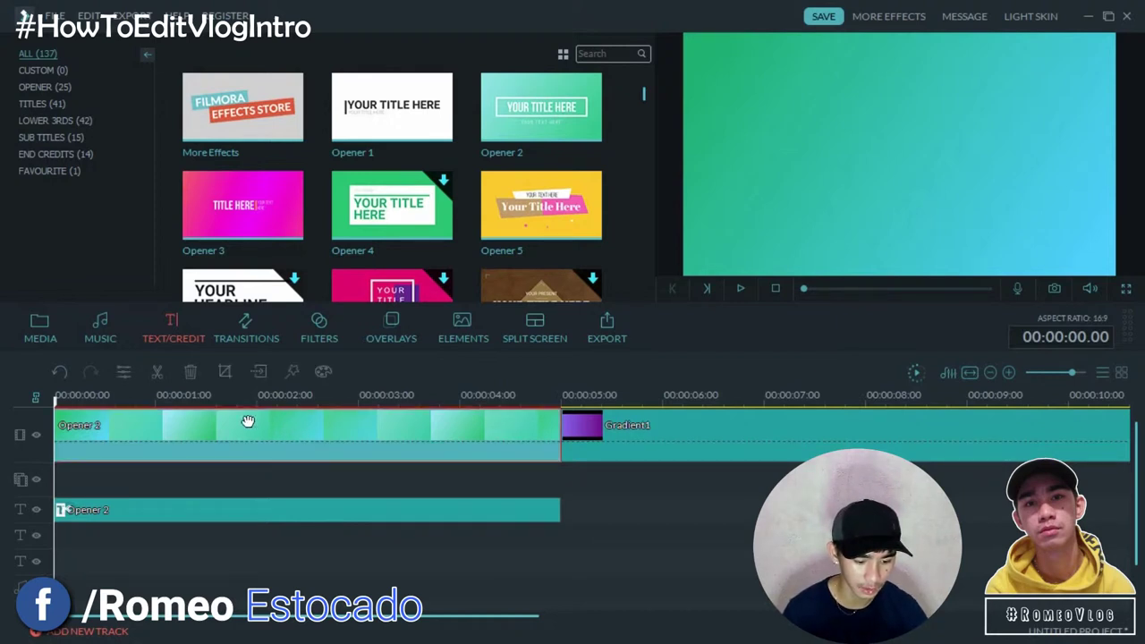
left_click(193, 379)
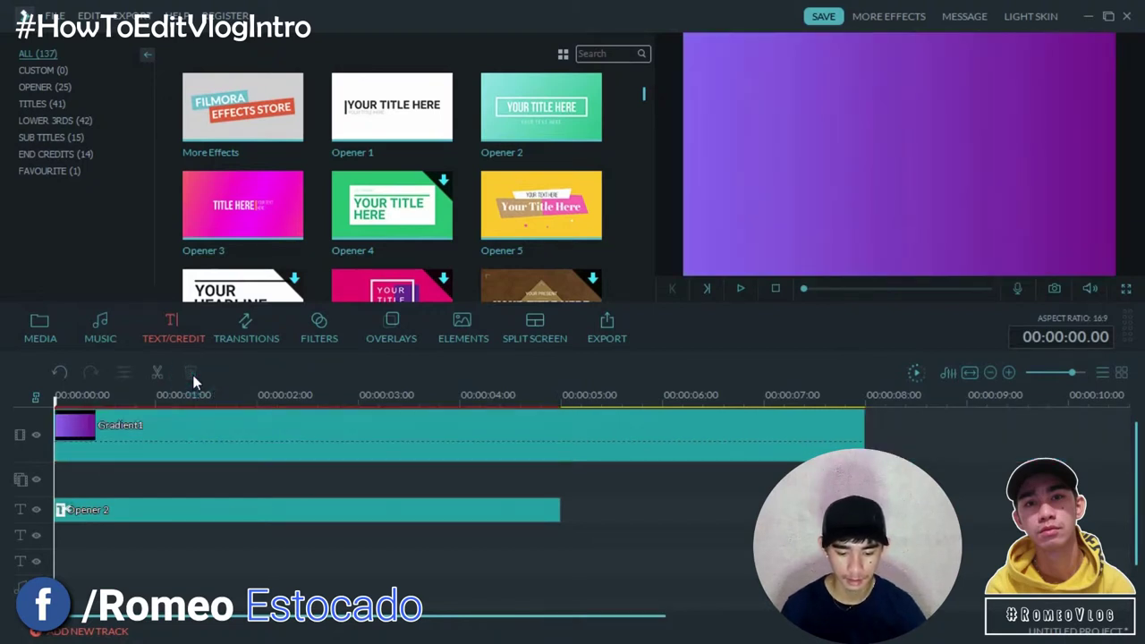
Extend the Opener 2 title clip's duration to match the Gradient1 background clip
left_click(549, 514)
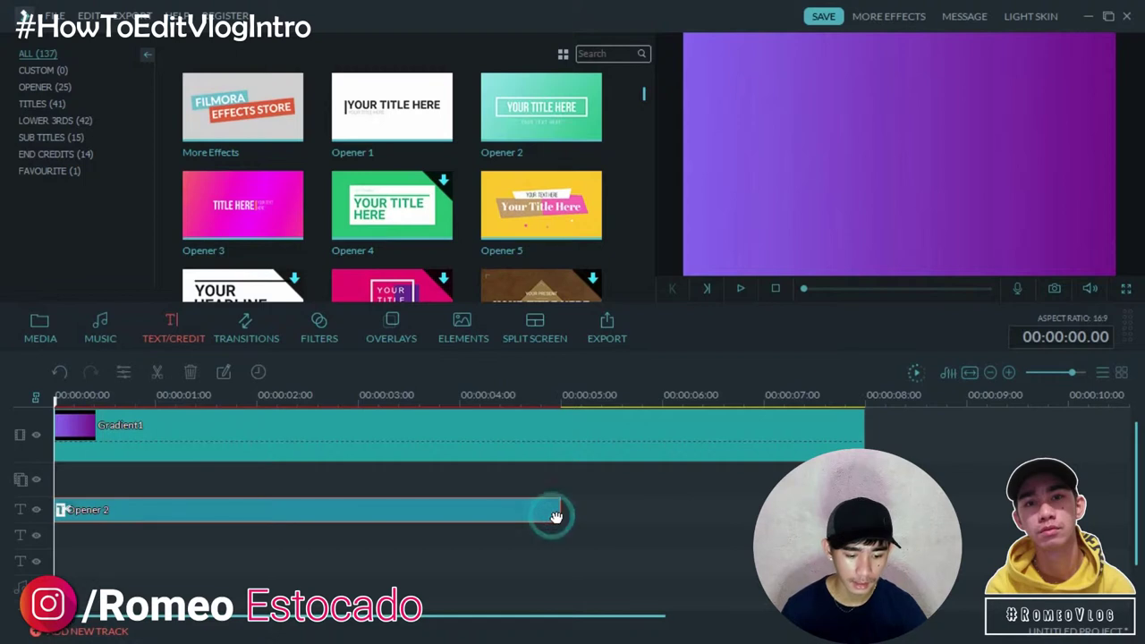
left_click(258, 372)
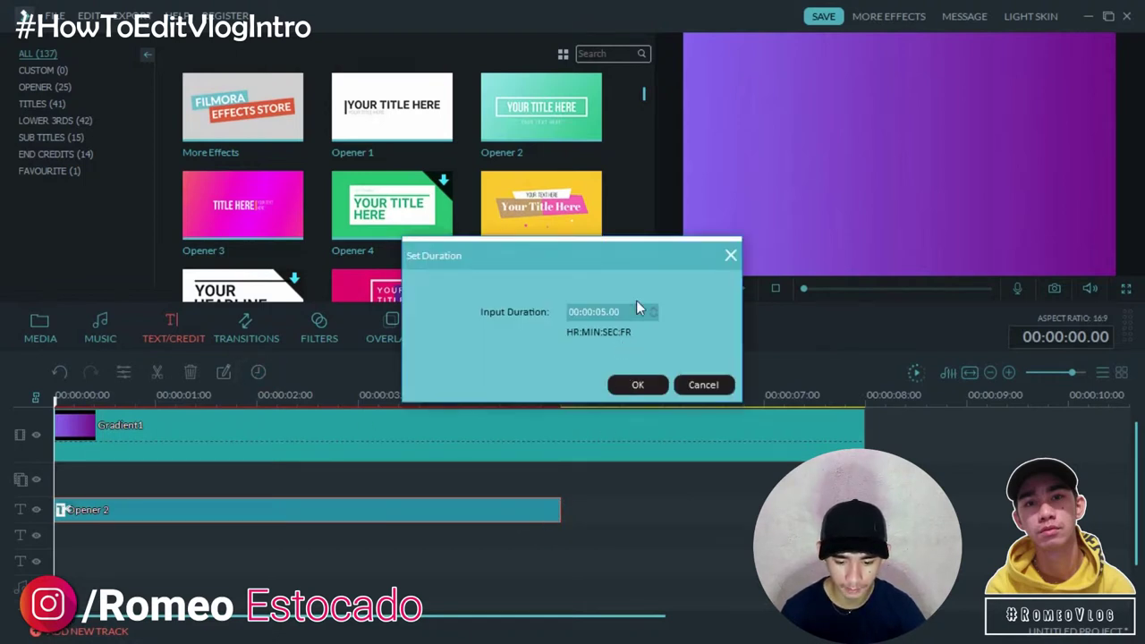
left_click(652, 305)
left_click(652, 306)
left_click(652, 306)
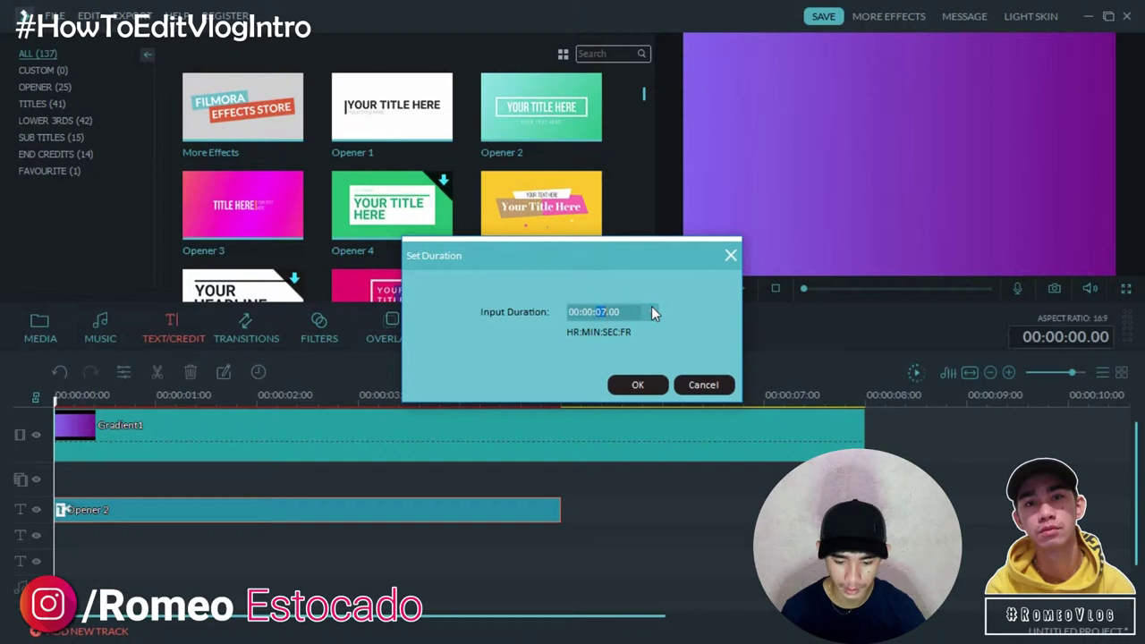
left_click(637, 384)
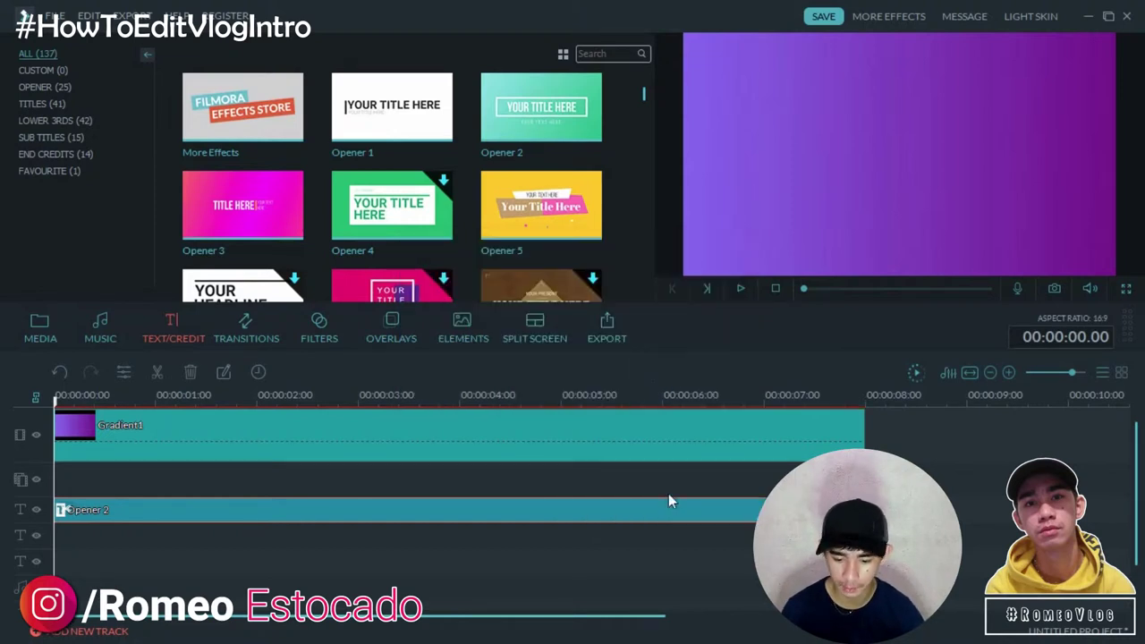
Play back the title over the gradient background and return the playhead to the start
left_click(740, 287)
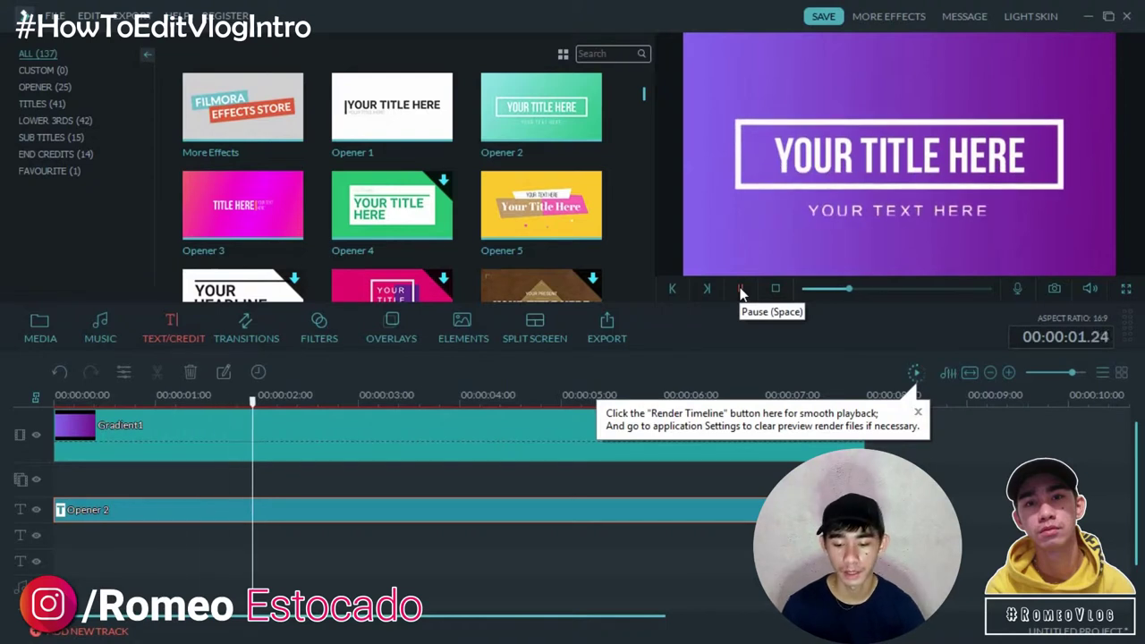
left_click(740, 288)
left_click(740, 288)
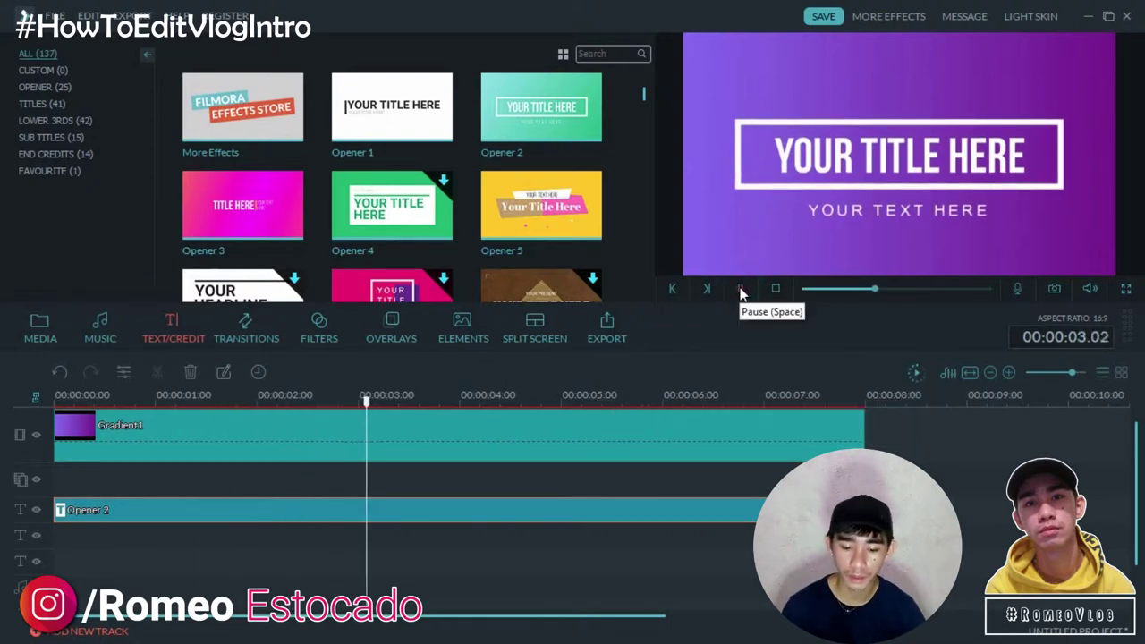
left_click(740, 288)
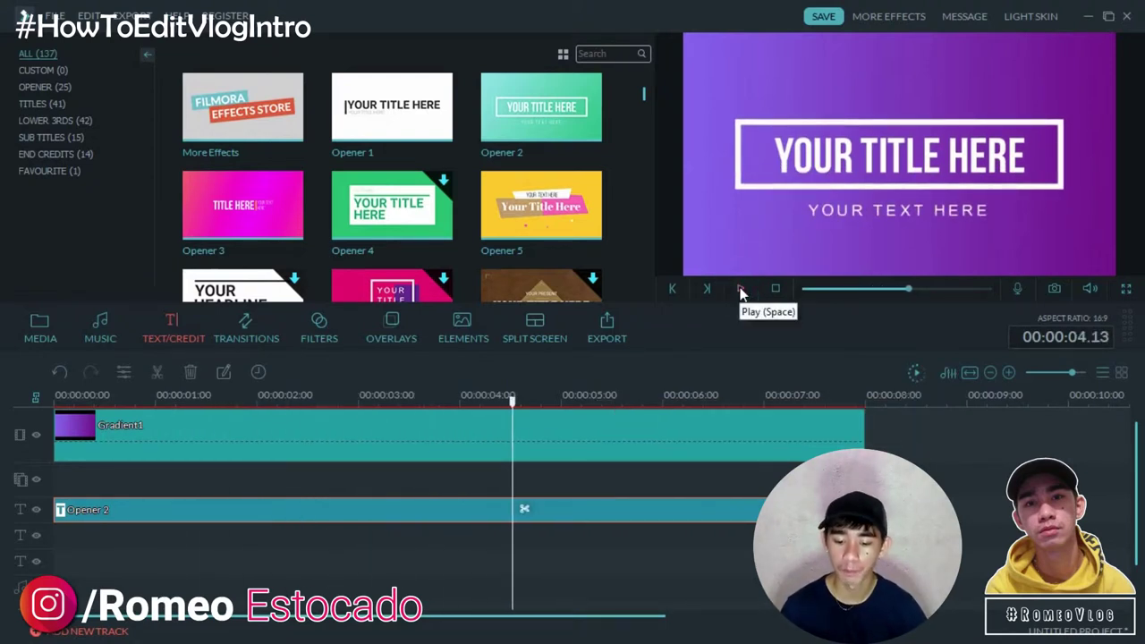
left_click(809, 289)
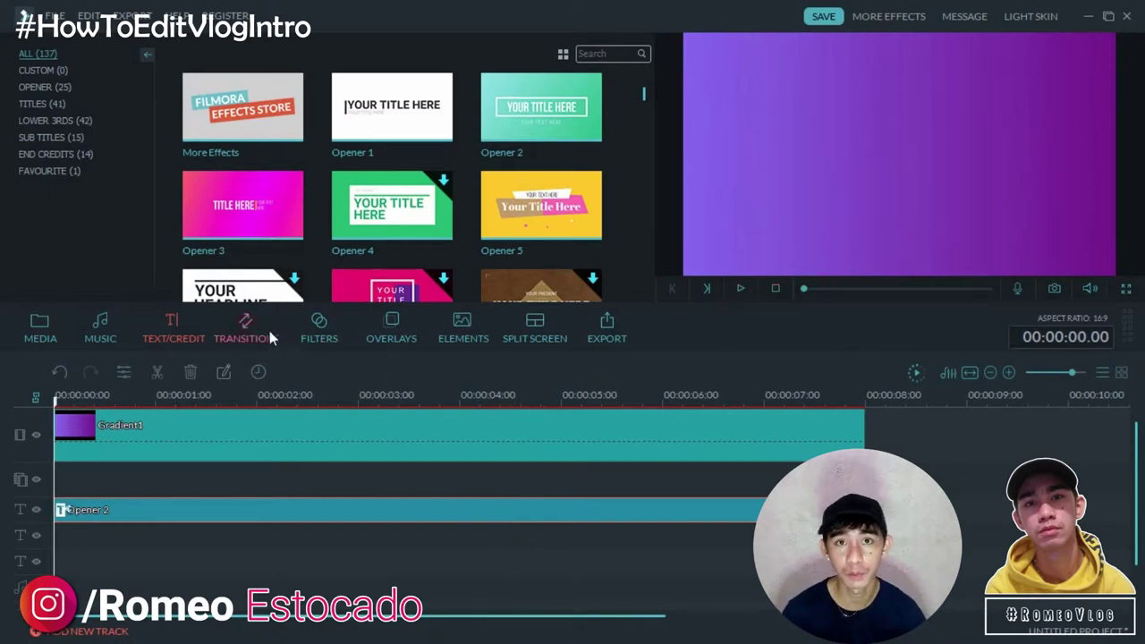
Audition the music tracks Drift - Drift, Within Reach and Present Moment from the built-in music library
left_click(98, 333)
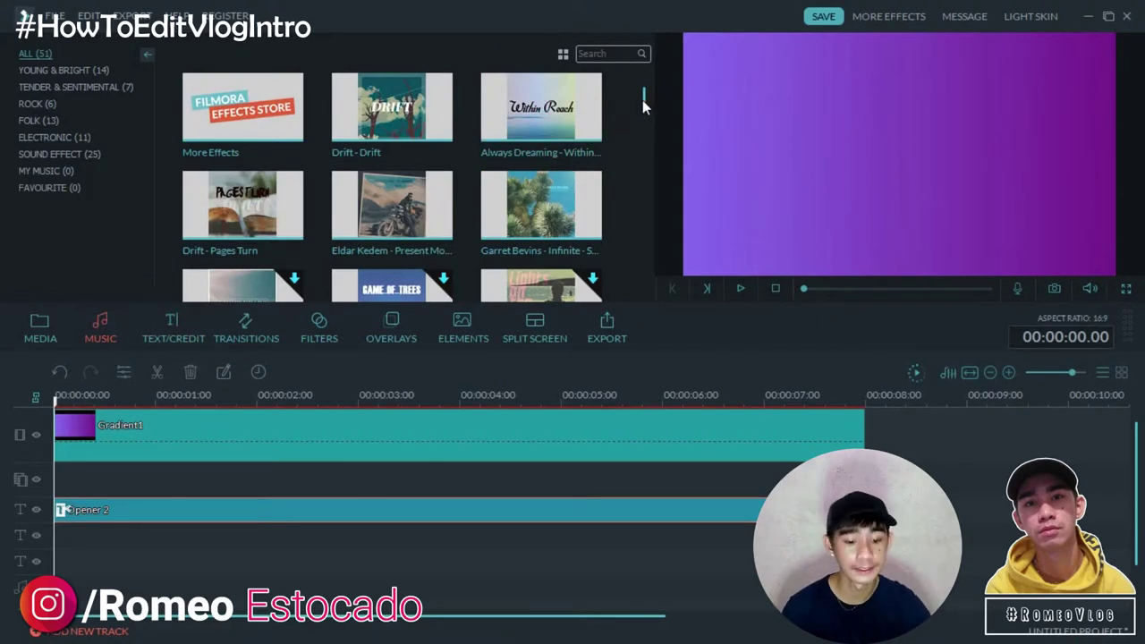
scroll(642, 102, "down", 1)
scroll(642, 108, "up", 1)
left_click(443, 107)
left_click(745, 291)
left_click(540, 106)
left_click(577, 130)
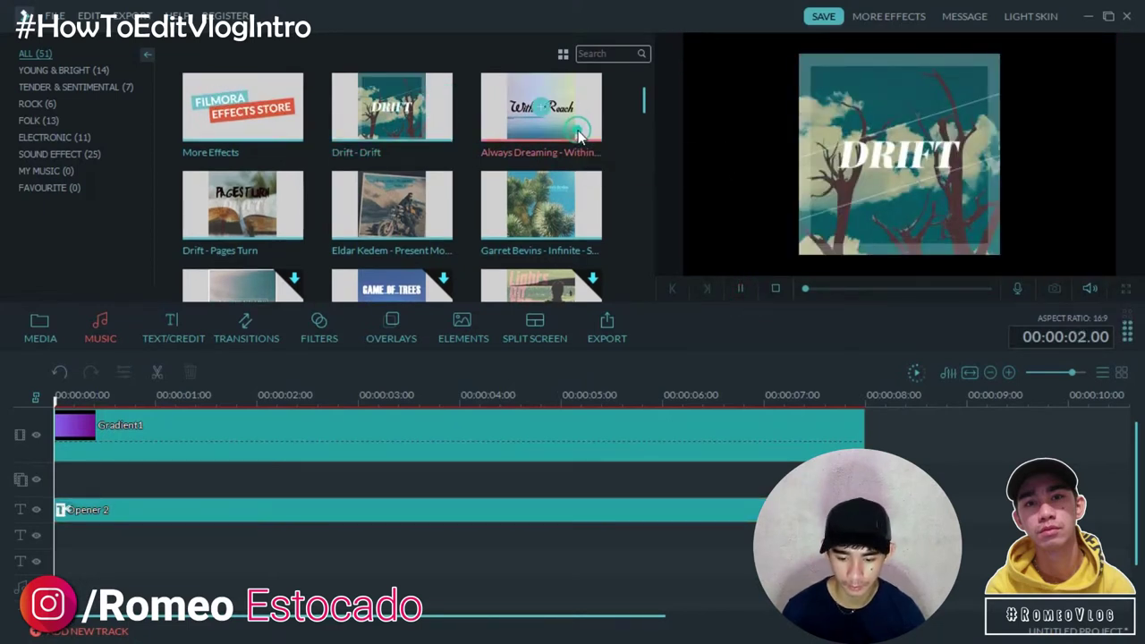
left_click(739, 287)
left_click(739, 288)
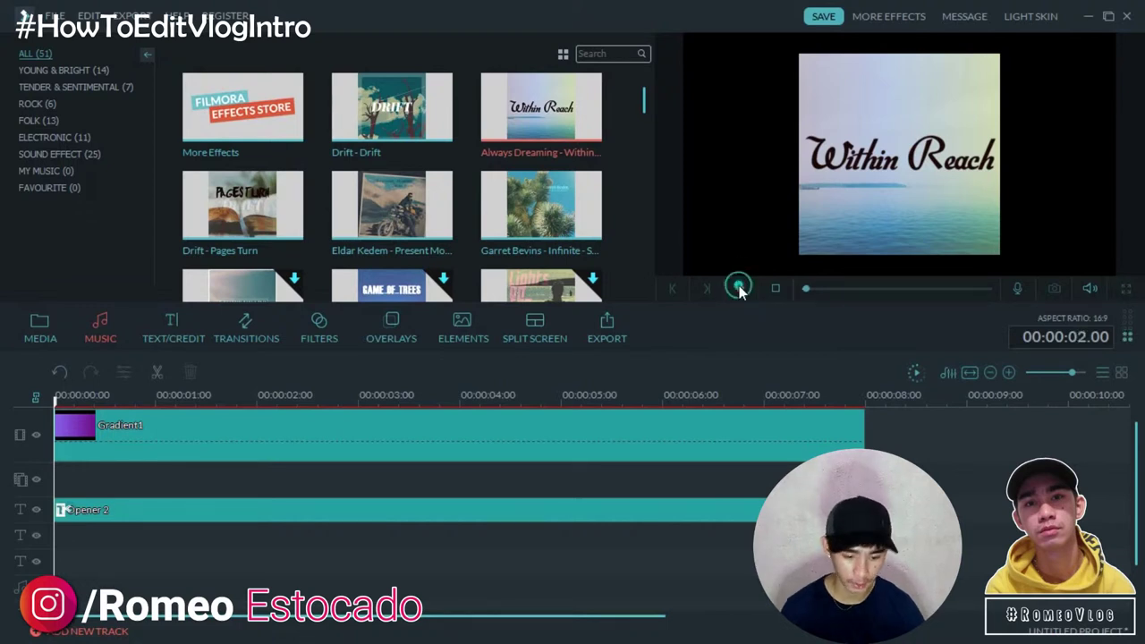
left_click(420, 230)
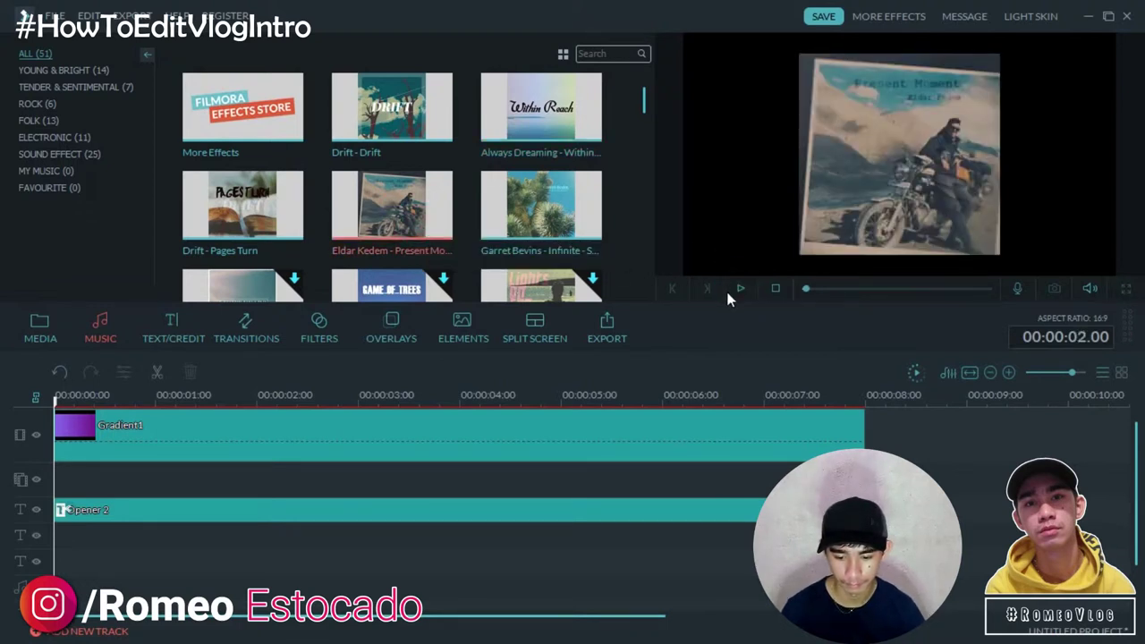
left_click(740, 288)
left_click(738, 288)
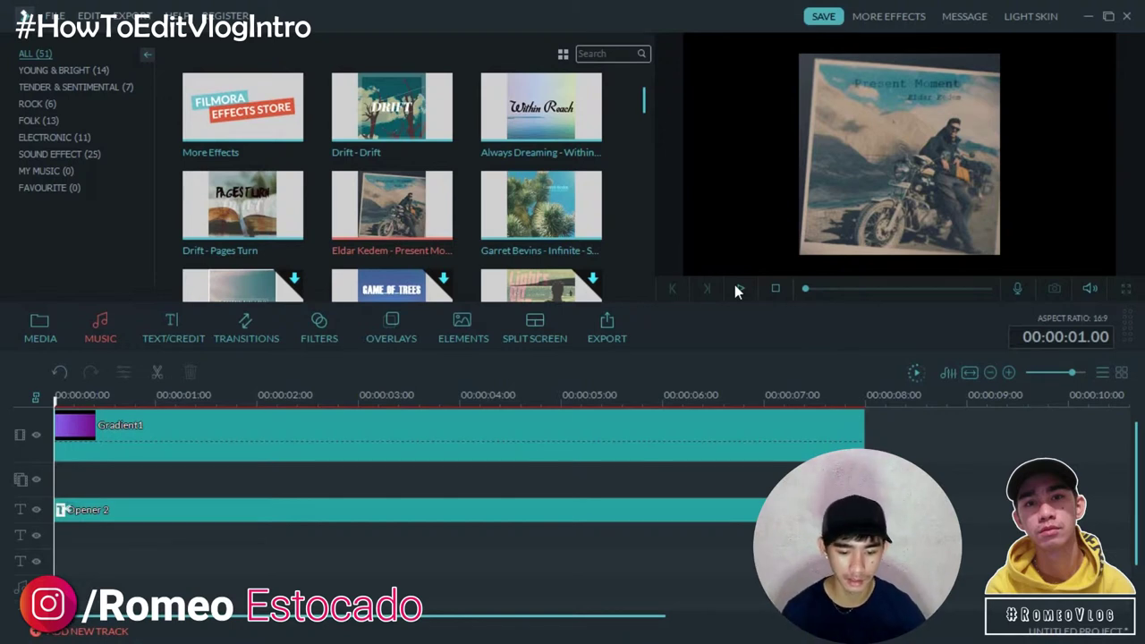
Add the Drift - Pages Turn music track to the audio track at the start of the timeline
left_click(579, 105)
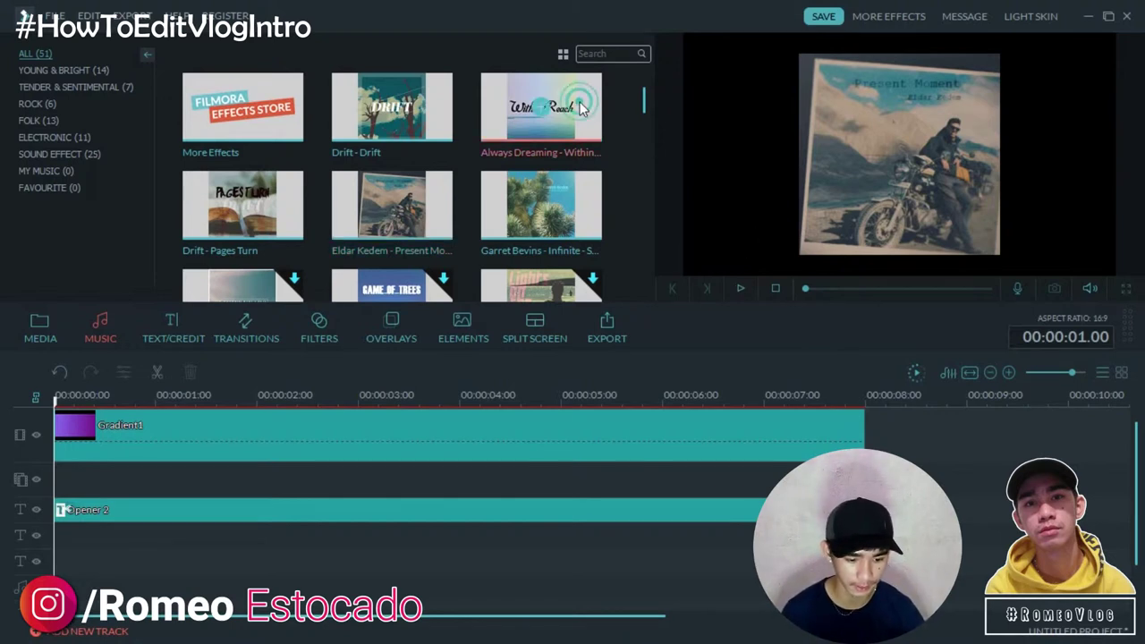
left_click(260, 205)
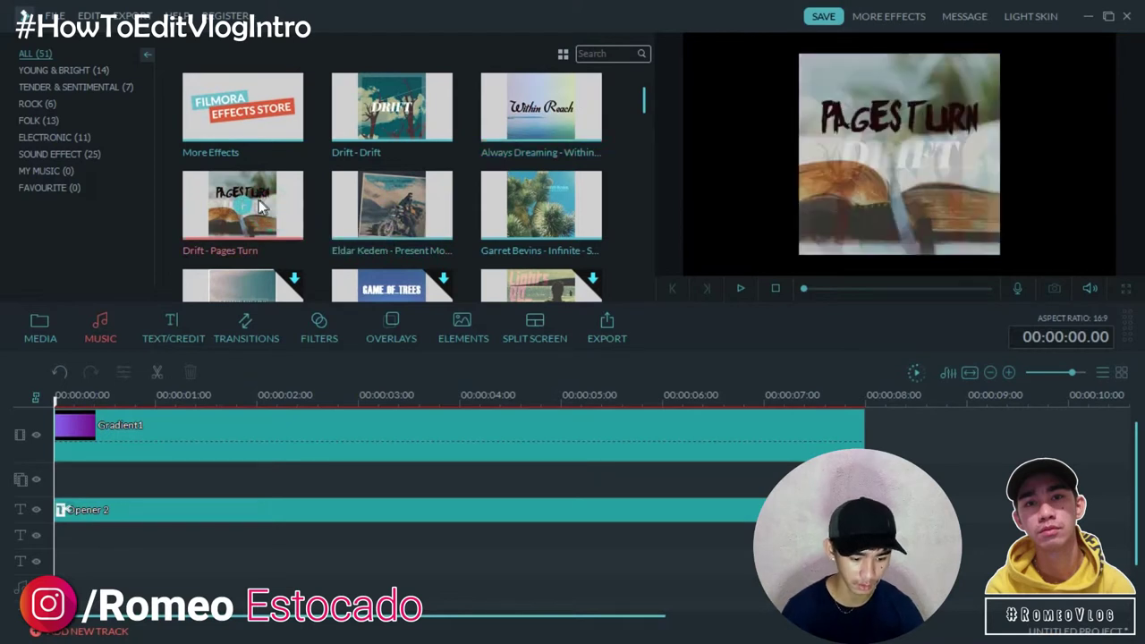
left_click(245, 211)
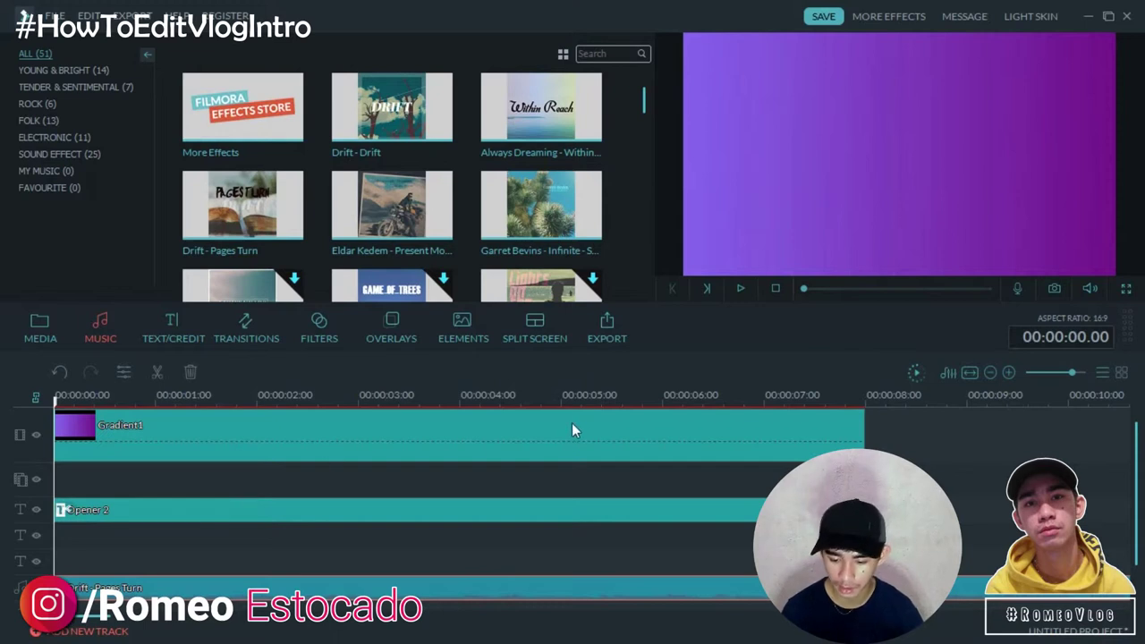
Trim the music clip to end with the Gradient1 clip at 8 seconds and return the playhead to the start
left_click(865, 394)
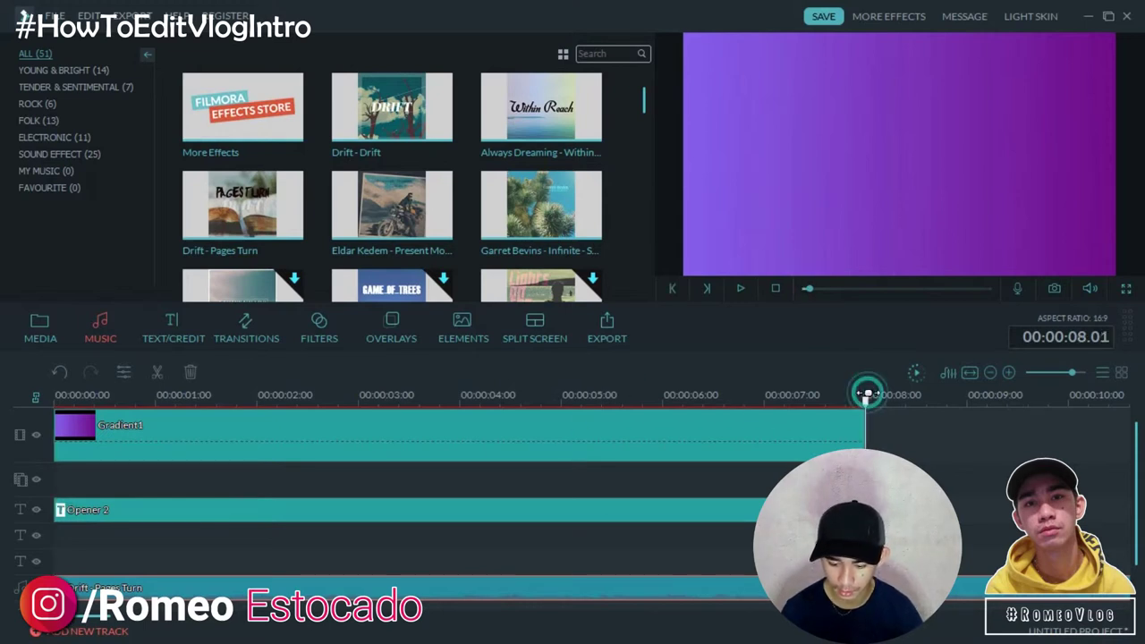
left_click(866, 394)
right_click(901, 583)
left_click(984, 553)
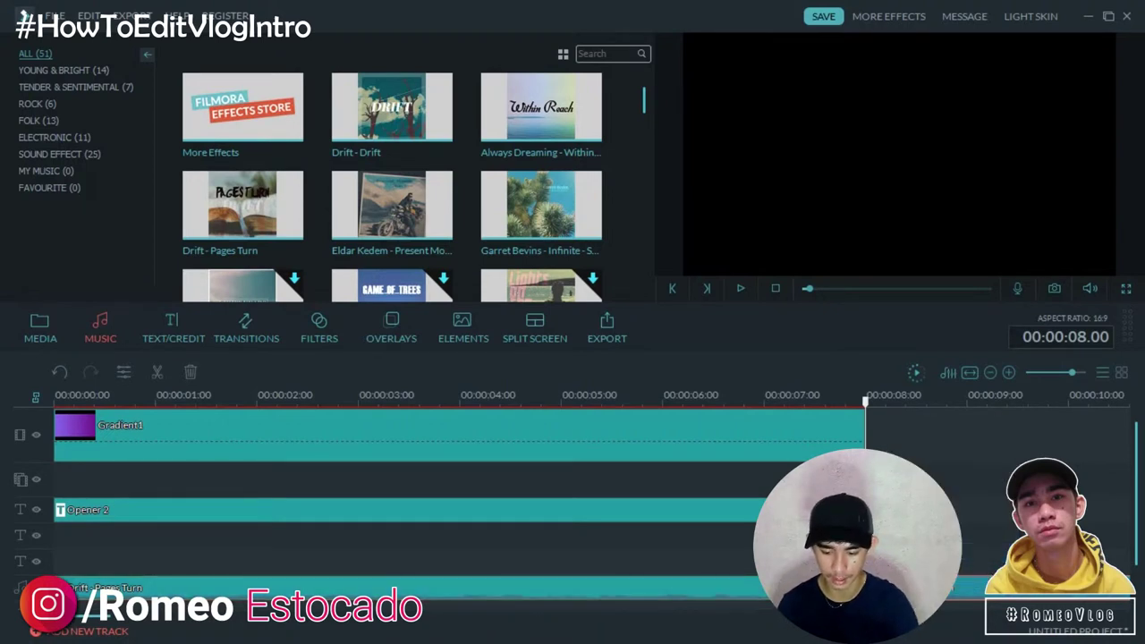
key("Home")
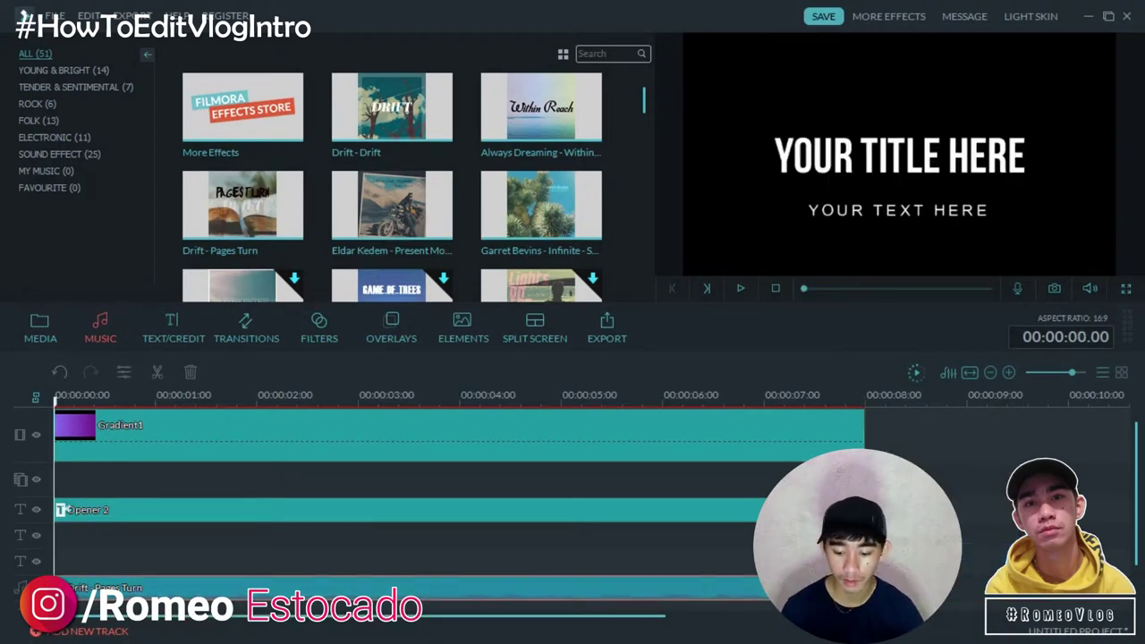
Set the music clip's fade-out to 0.40 s and play back the intro with its music
right_click(856, 418)
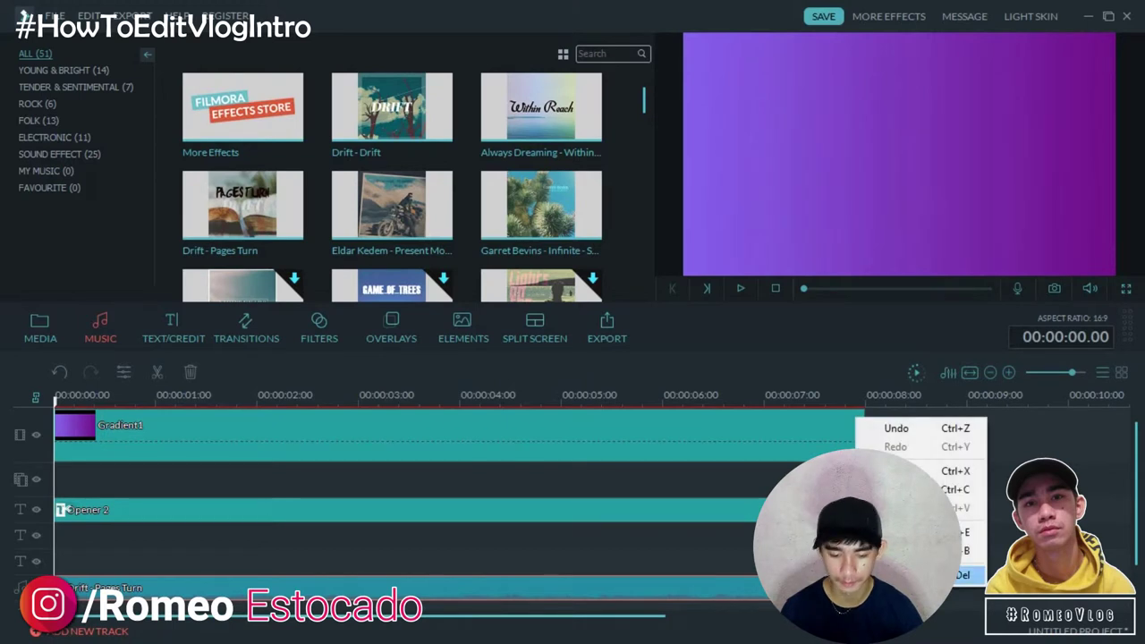
left_click(948, 532)
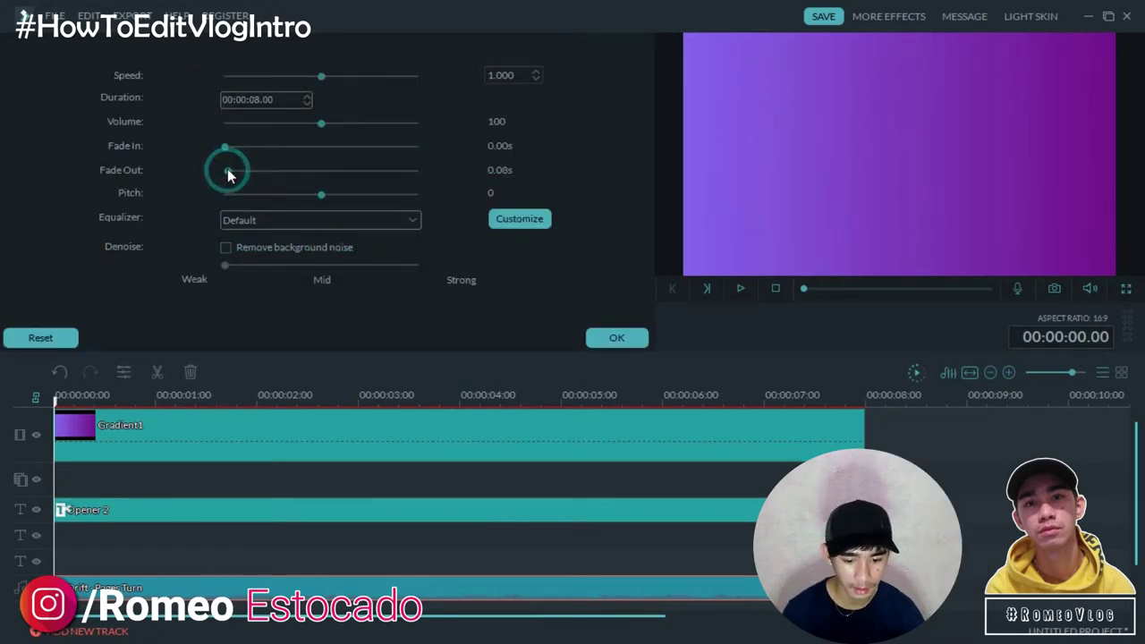
left_click_drag(228, 176, 242, 179)
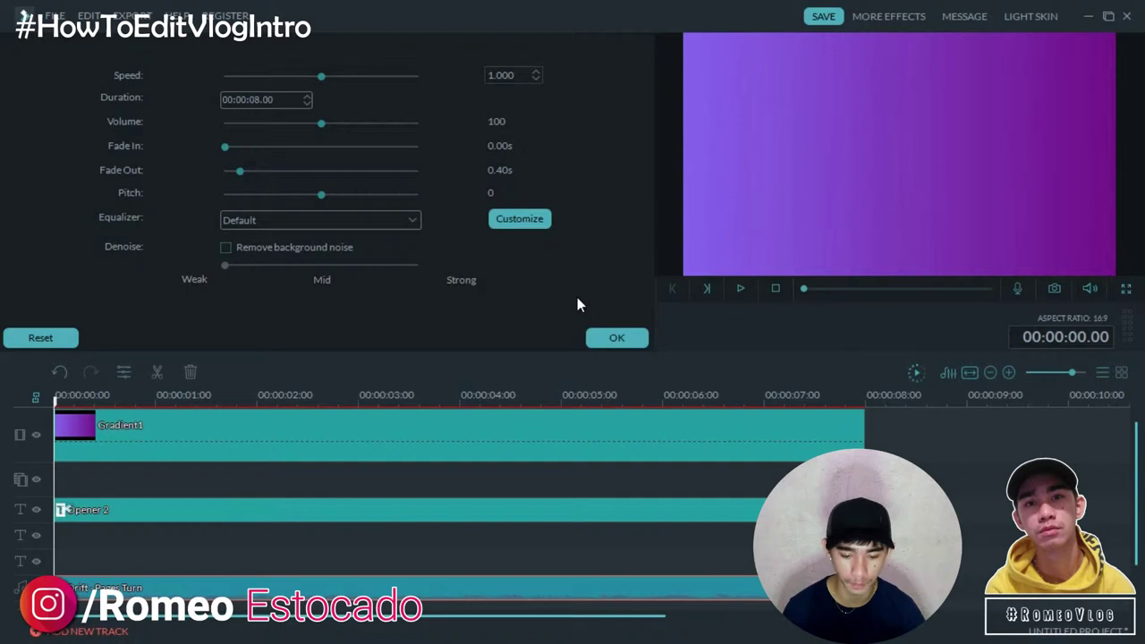
left_click(602, 337)
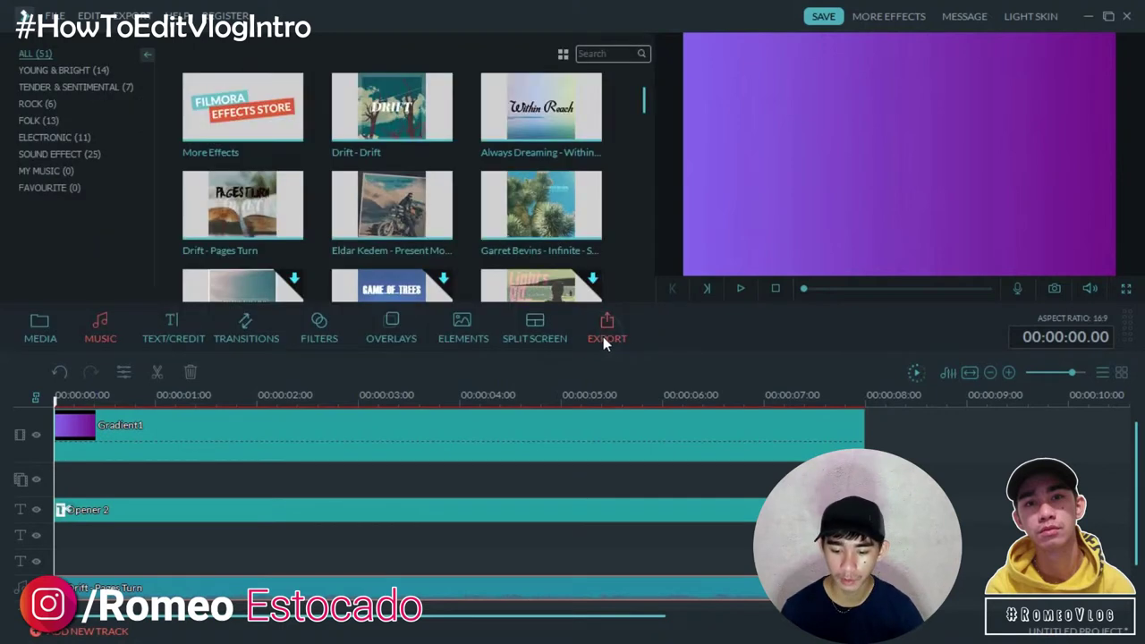
left_click(741, 288)
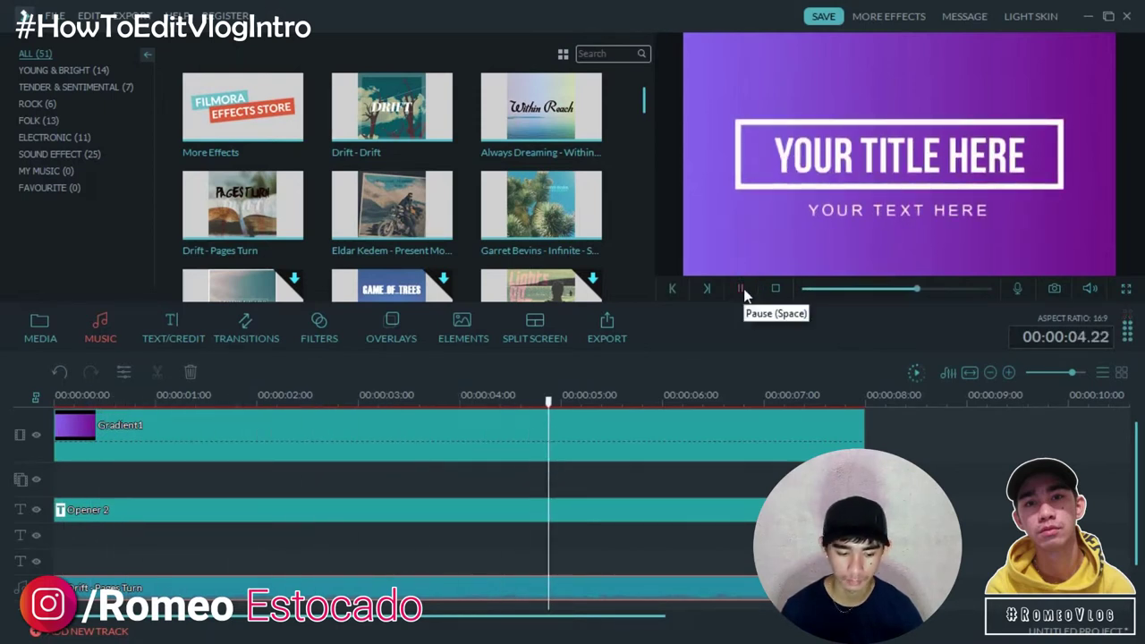
left_click(742, 288)
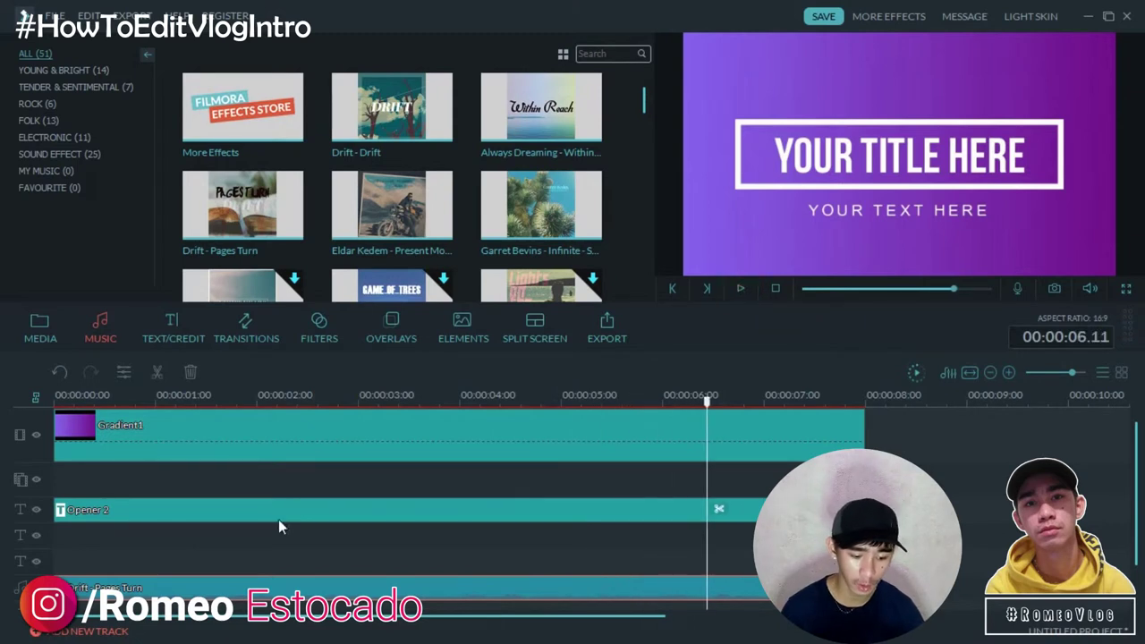
Replace the main title text in the Opener 2 clip with "PINOY YOUTUBER"
double_click(133, 510)
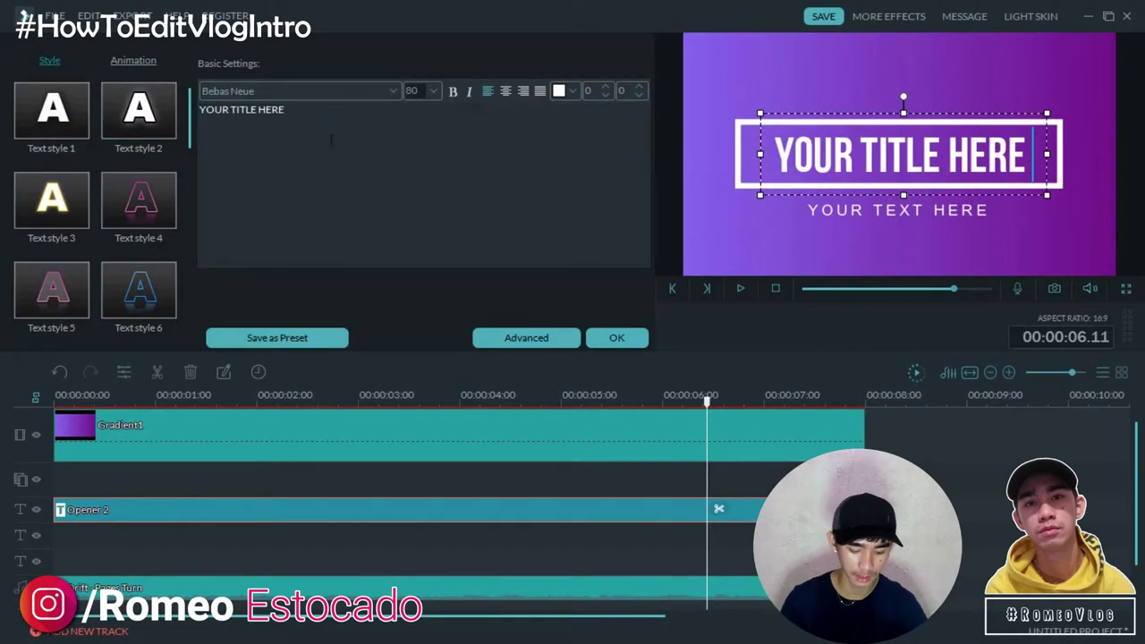
triple_click(324, 140)
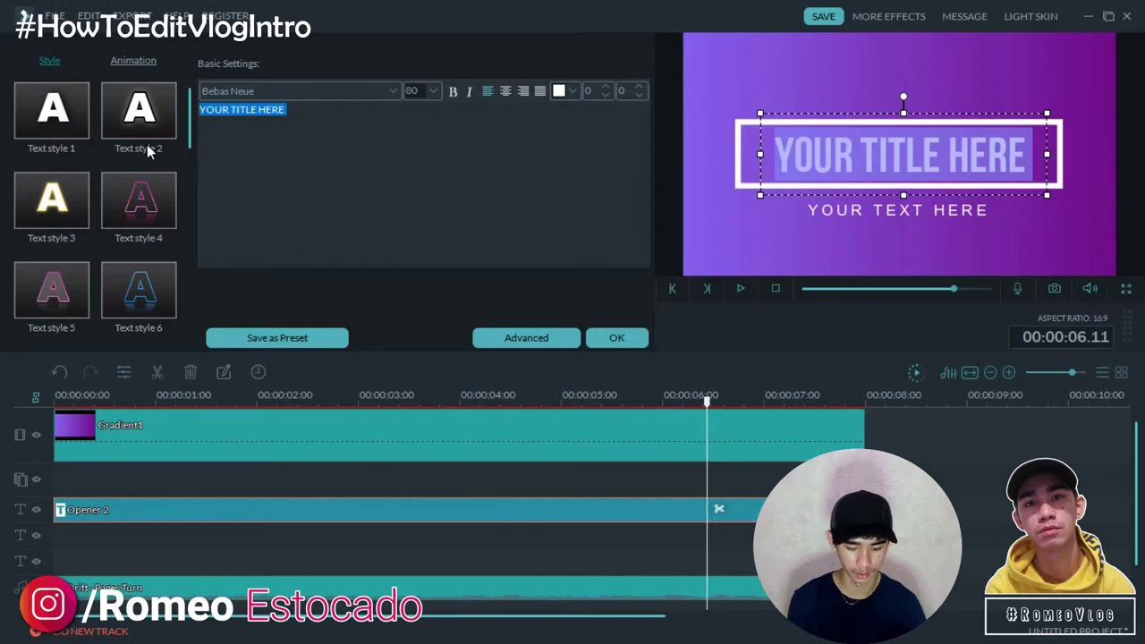
type("PINOY Y")
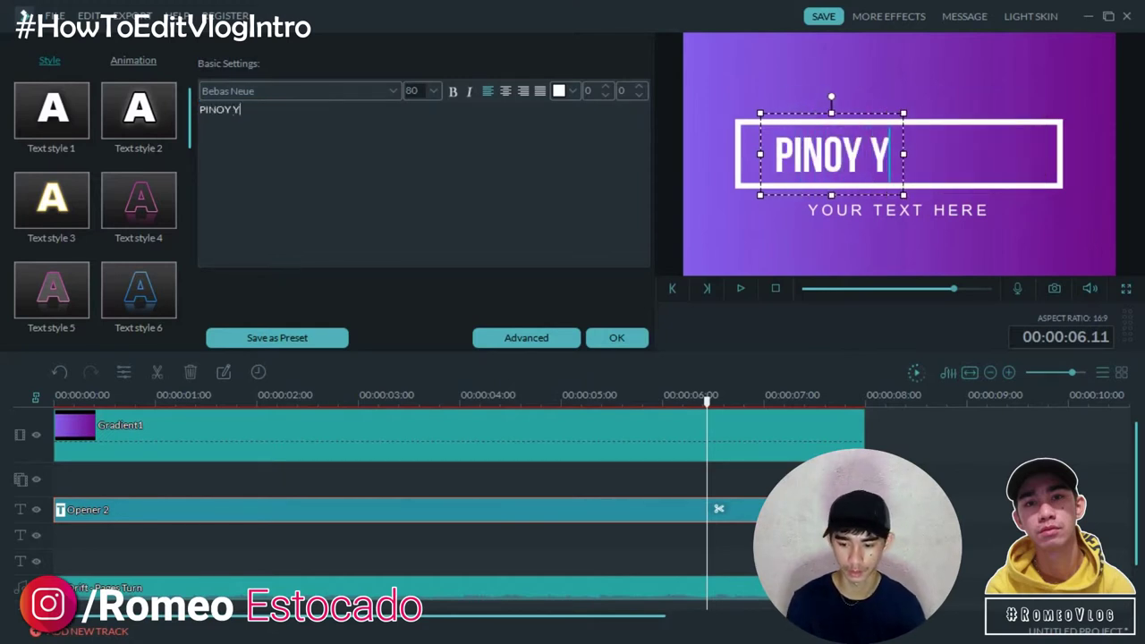
type("OUTUBER")
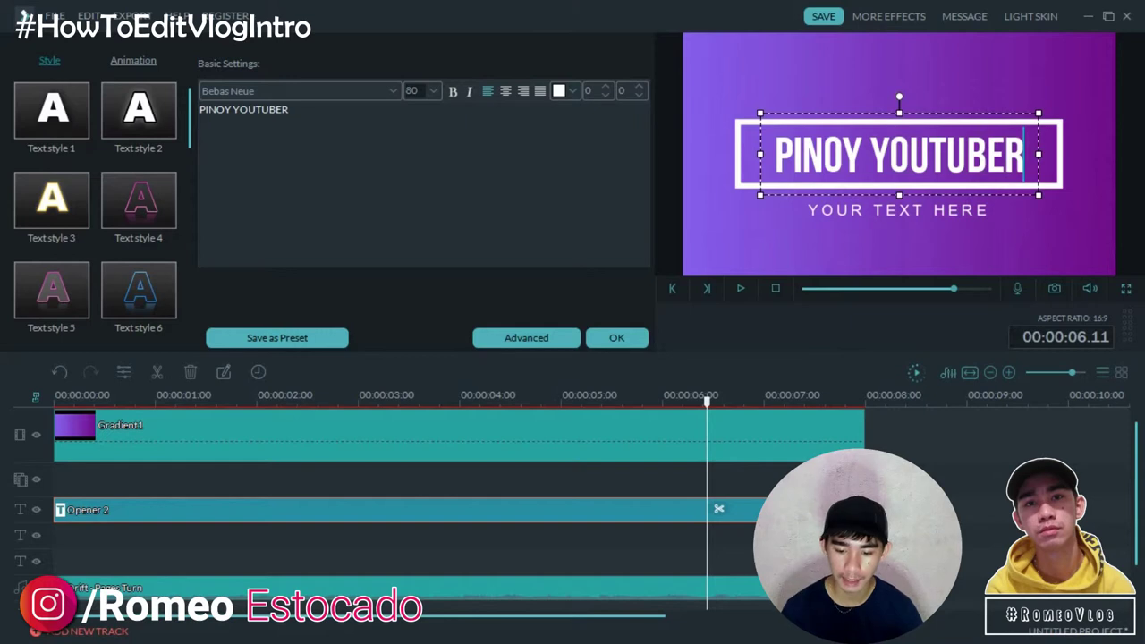
Replace the subtitle text below the title box with "SUBSCRIBE NOW"
left_click(832, 213)
triple_click(397, 132)
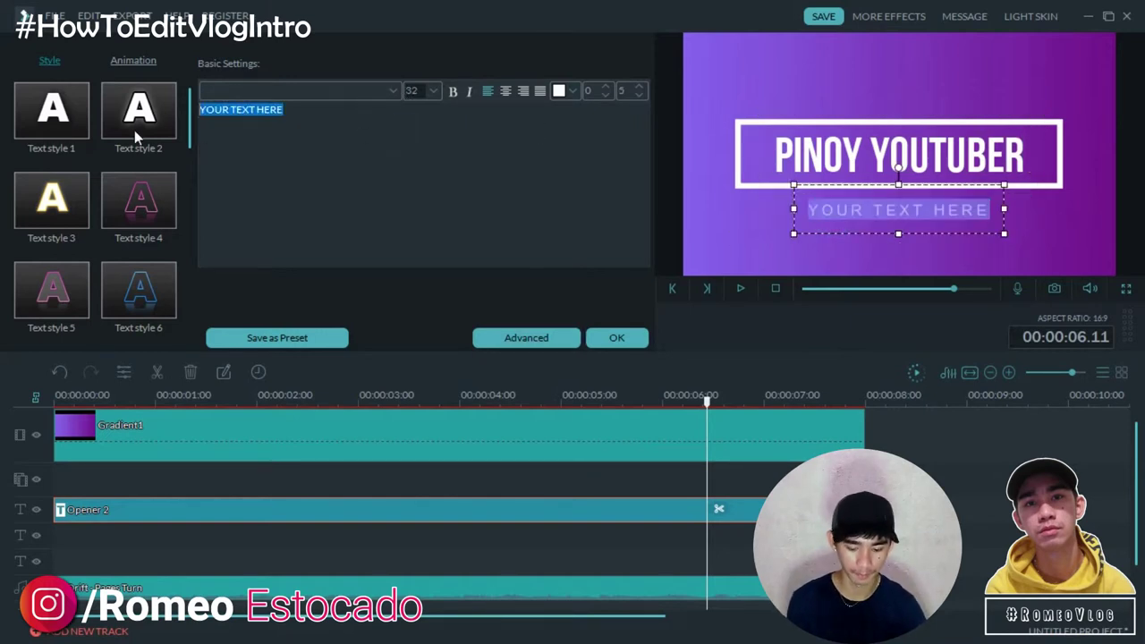
type("s")
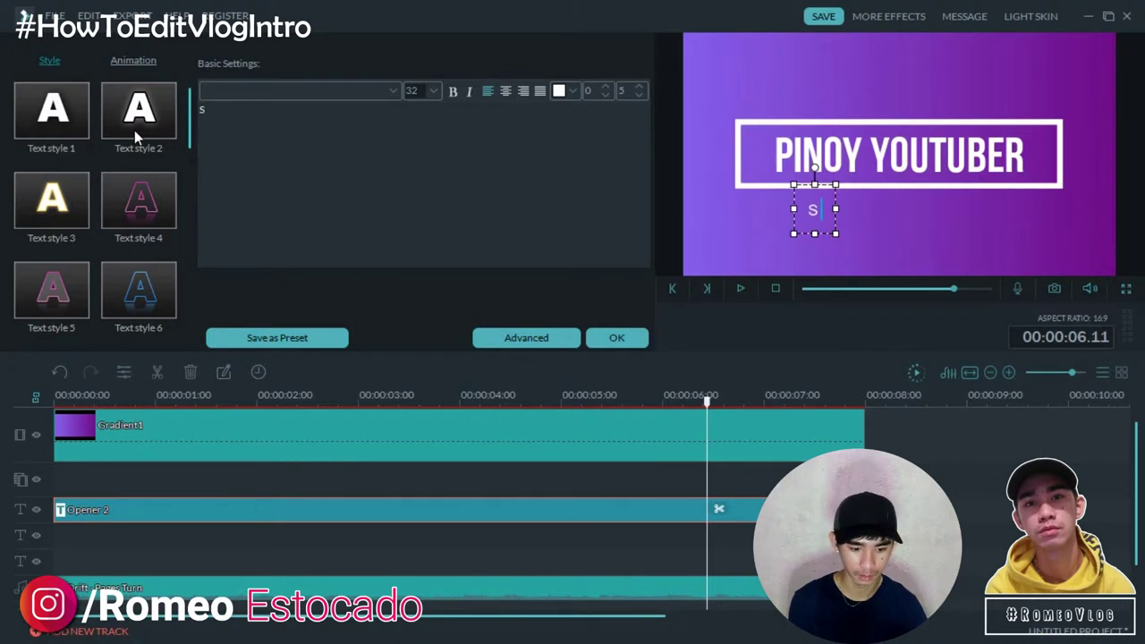
type("ubsCRIBE NOW")
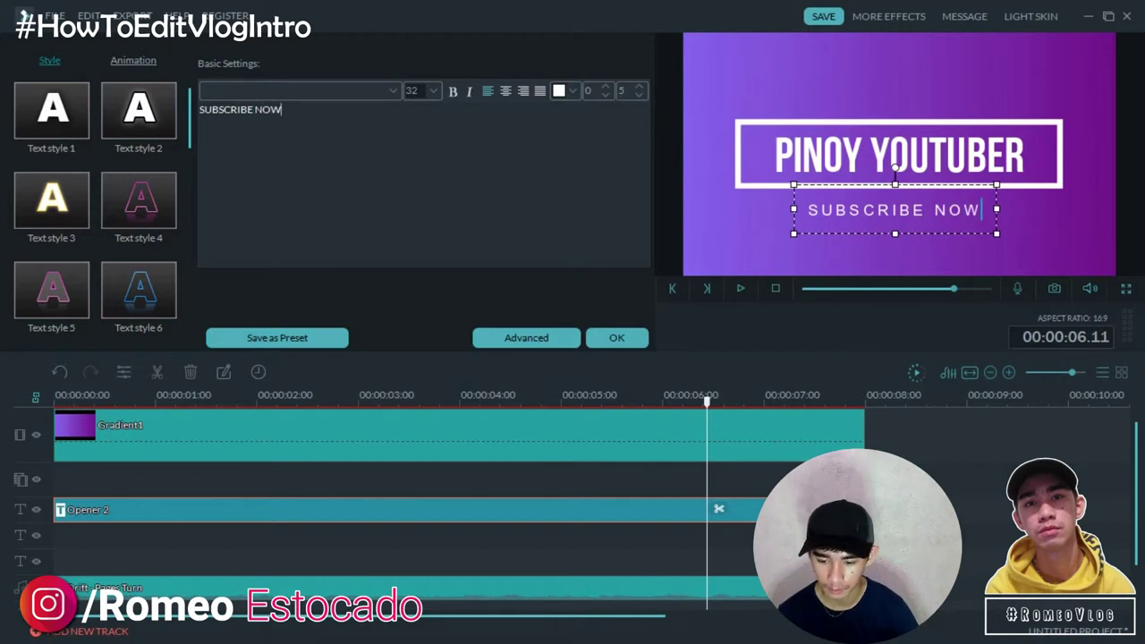
Nudge the subtitle to centre it under the title box, apply the text changes and play the intro from the start
left_click_drag(915, 190, 919, 190)
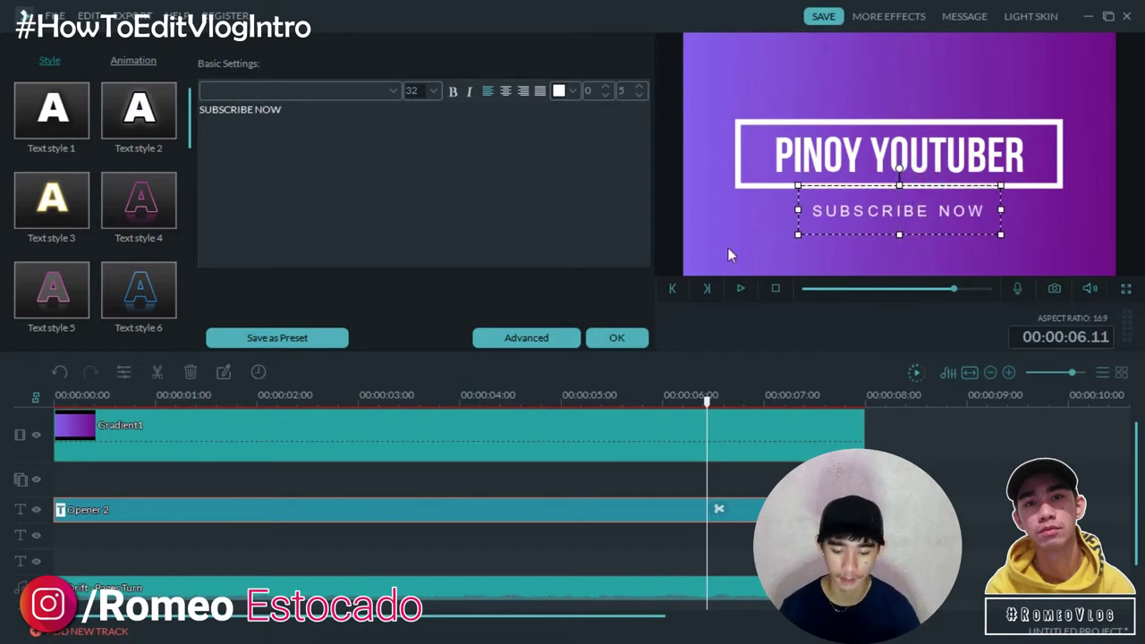
left_click(615, 338)
left_click_drag(823, 293, 750, 288)
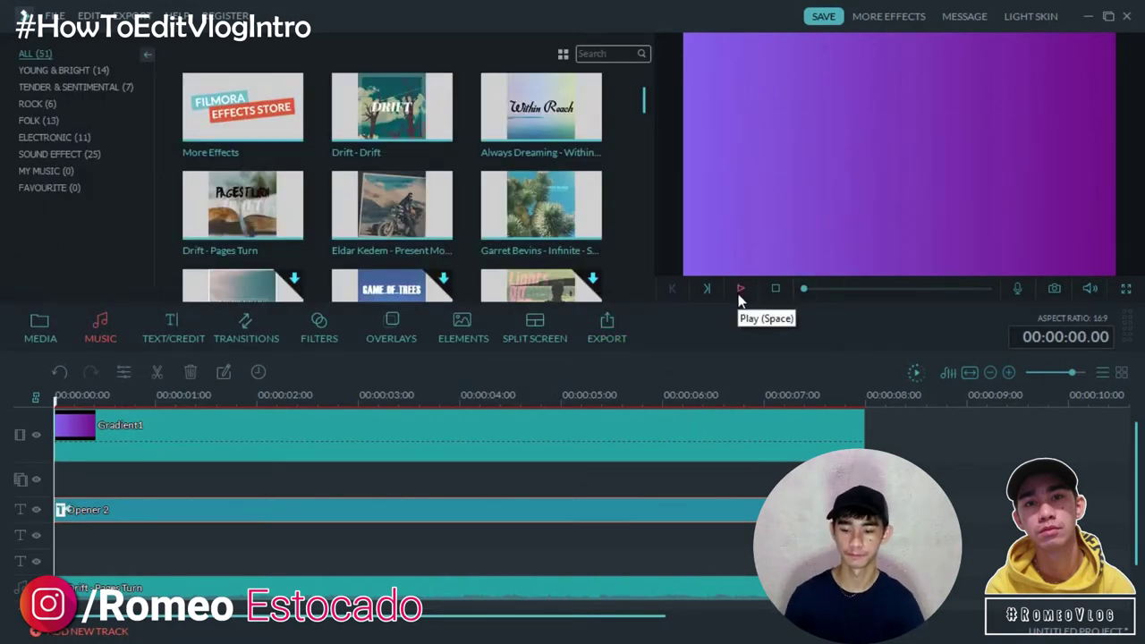
left_click(738, 294)
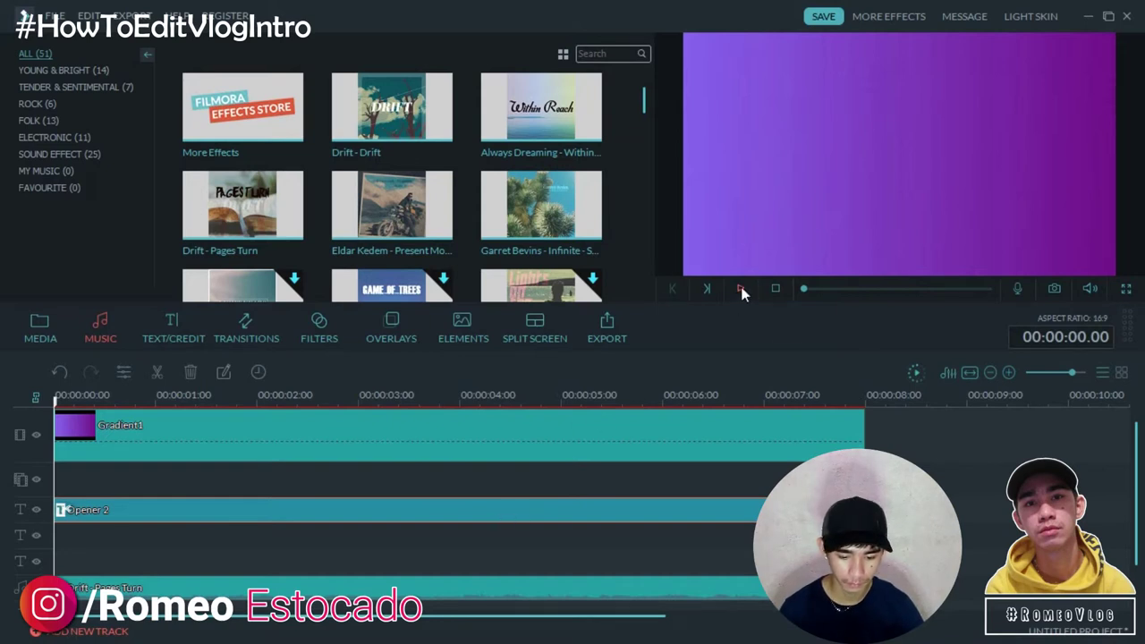
Add a new text box reading "YOUTUBE/" to the Opener 2 title in the advanced text editor
double_click(603, 510)
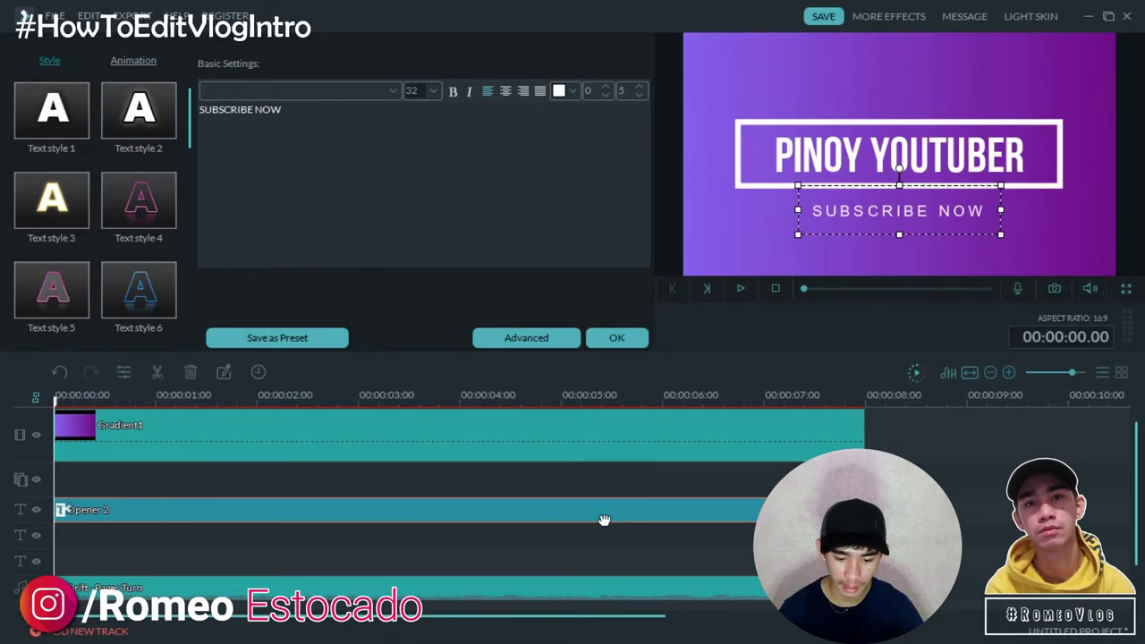
right_click(605, 520)
left_click(646, 460)
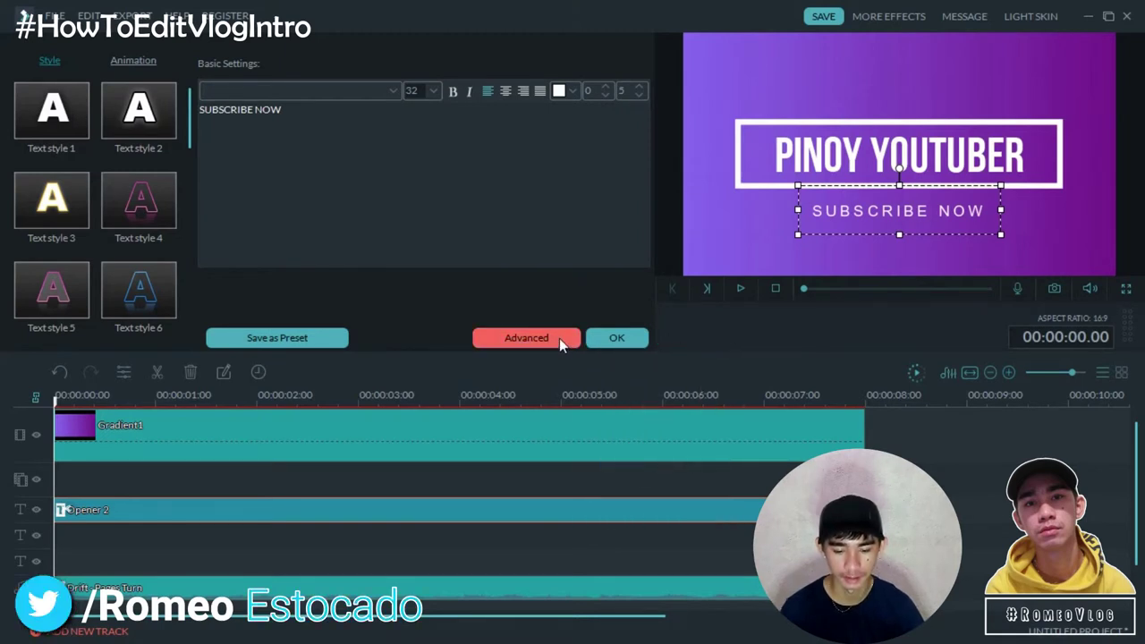
left_click(559, 338)
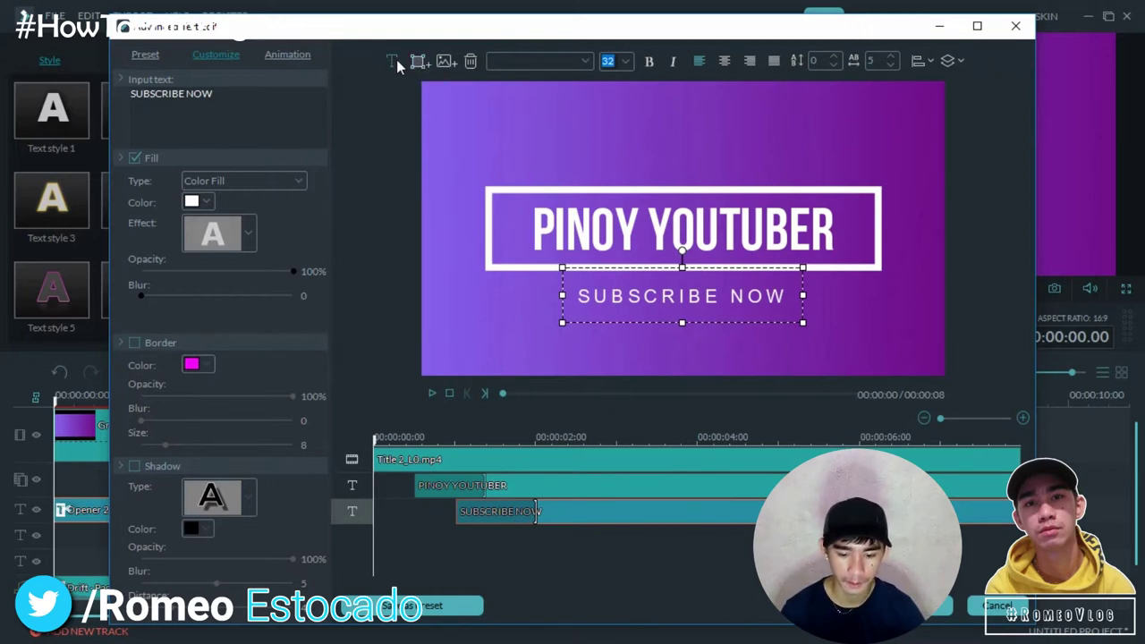
left_click(394, 60)
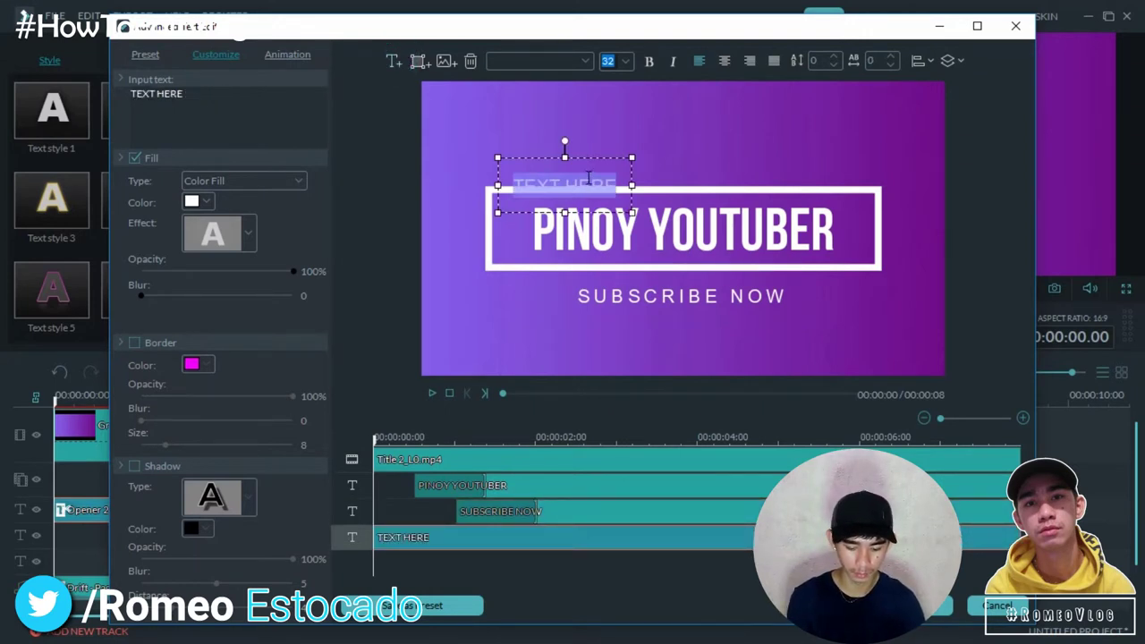
type("YOUTUBE")
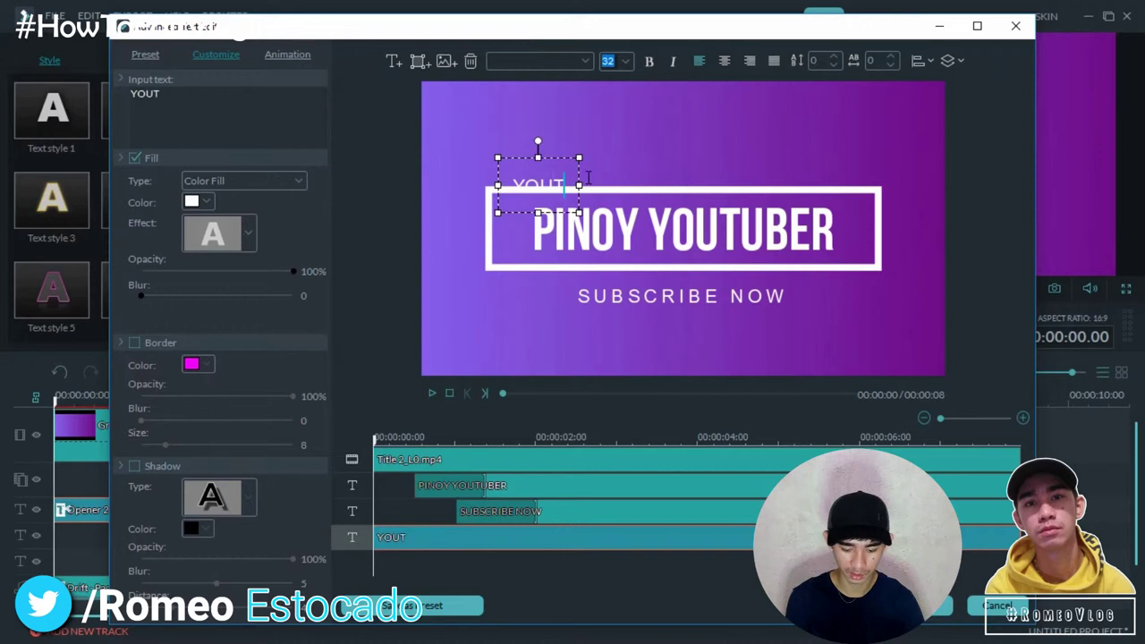
type("/")
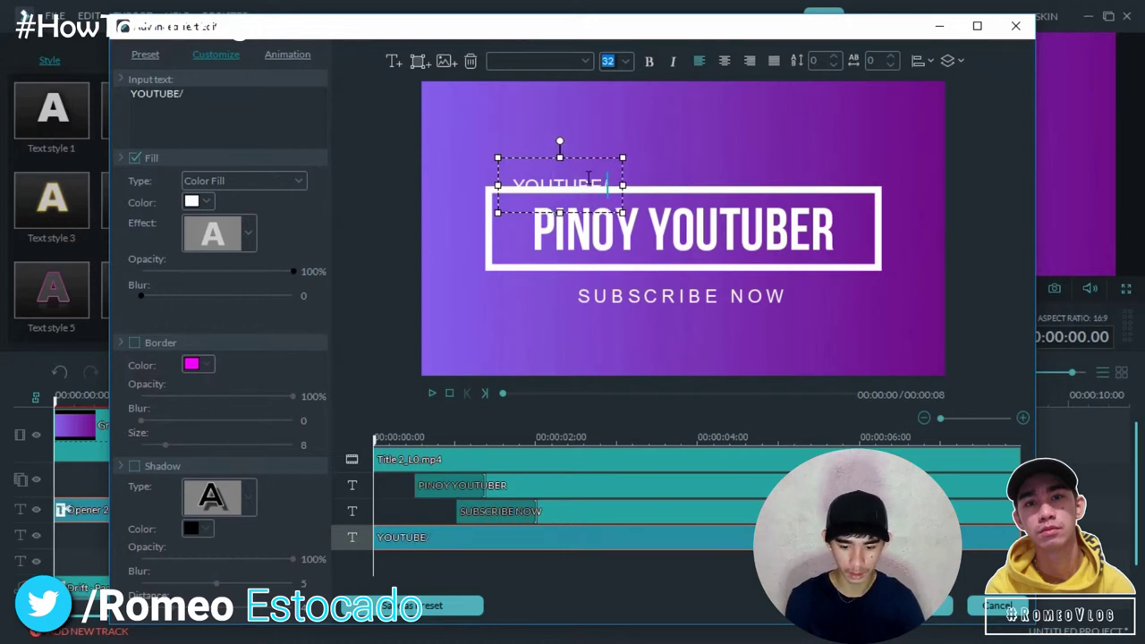